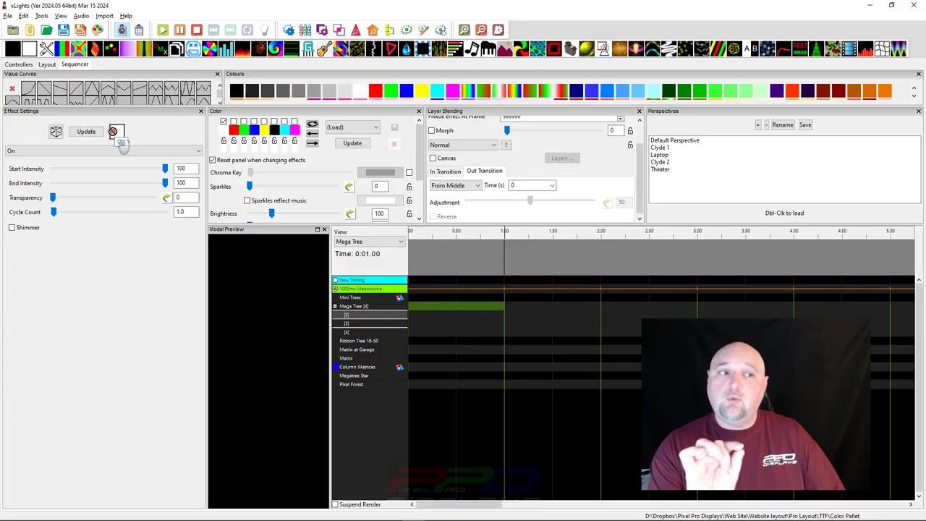
Step: Draw a rainbow Butterfly effect on Mega Tree layer 2 spanning 0 to 3.00 s
{"action": "left_click", "coordinate": [471, 306]}
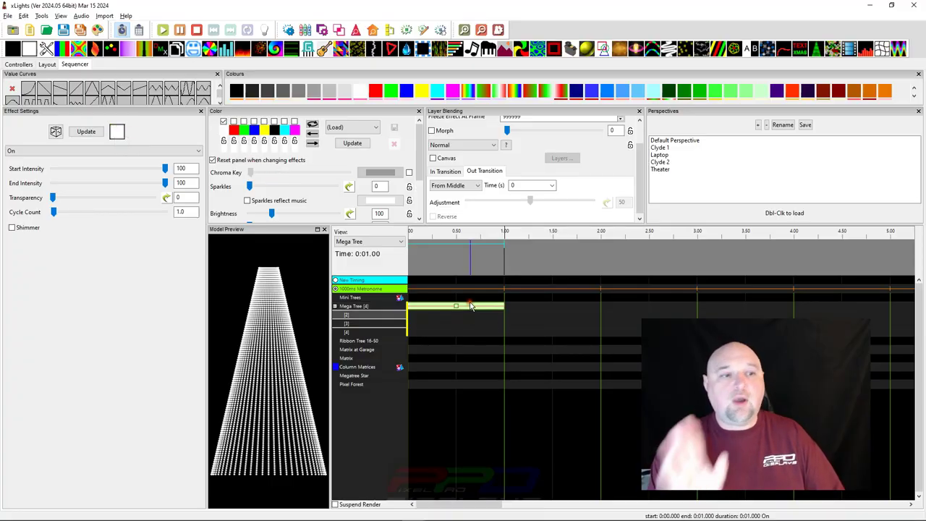
{"action": "left_click", "coordinate": [454, 306]}
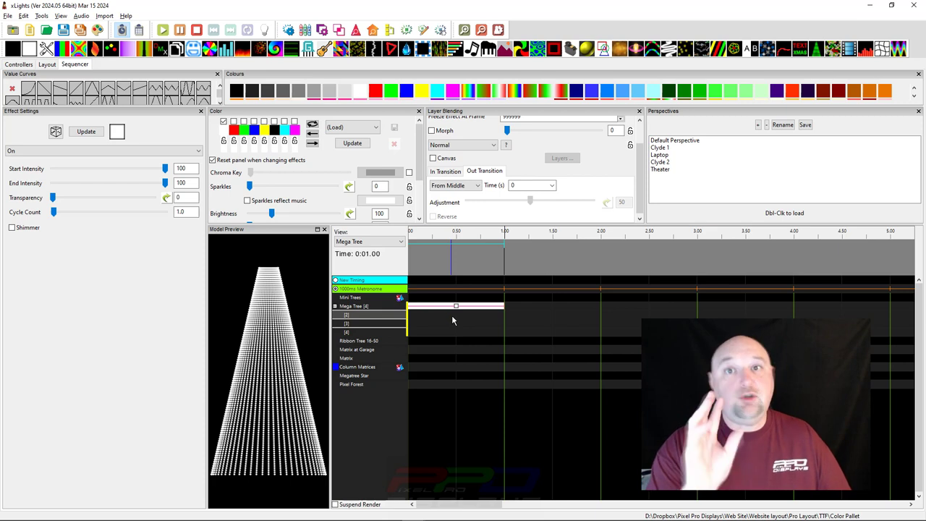
{"action": "left_click_drag", "start_coordinate": [453, 321], "coordinate": [617, 317]}
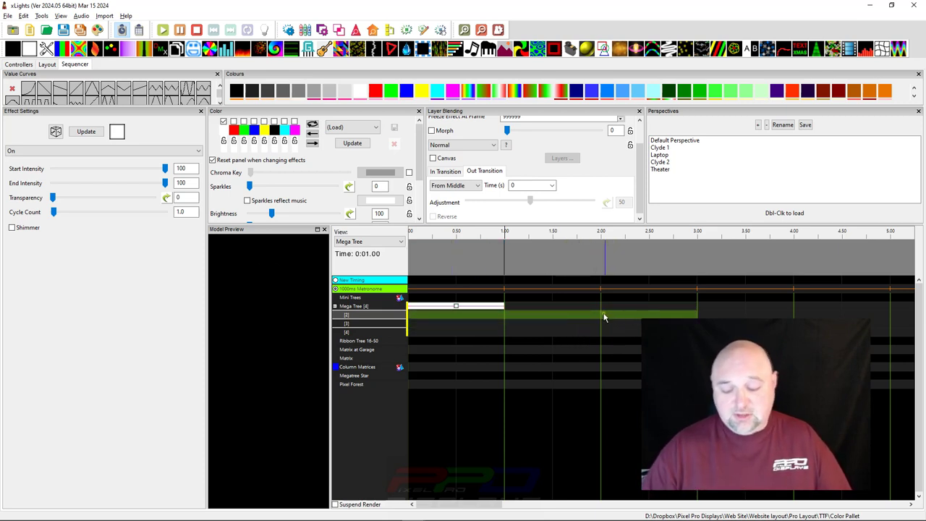
{"action": "left_click", "coordinate": [453, 317]}
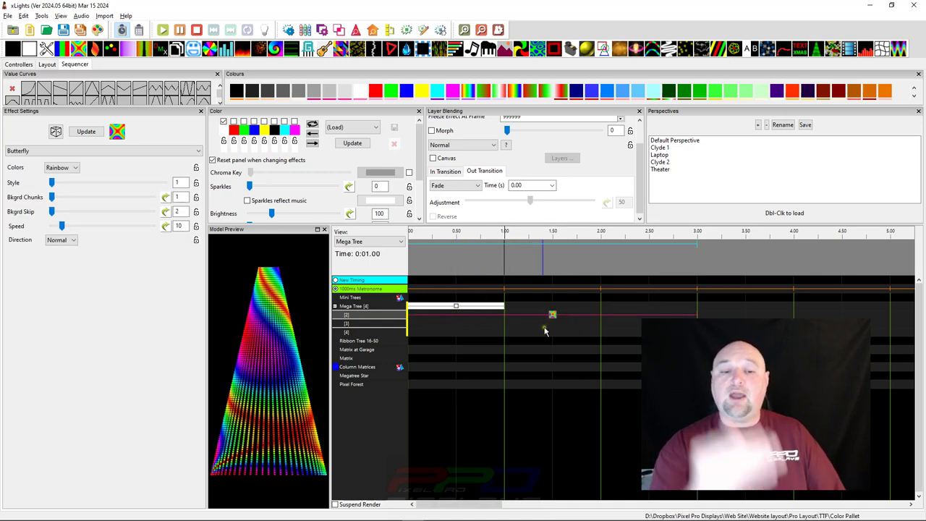
{"action": "left_click", "coordinate": [492, 262]}
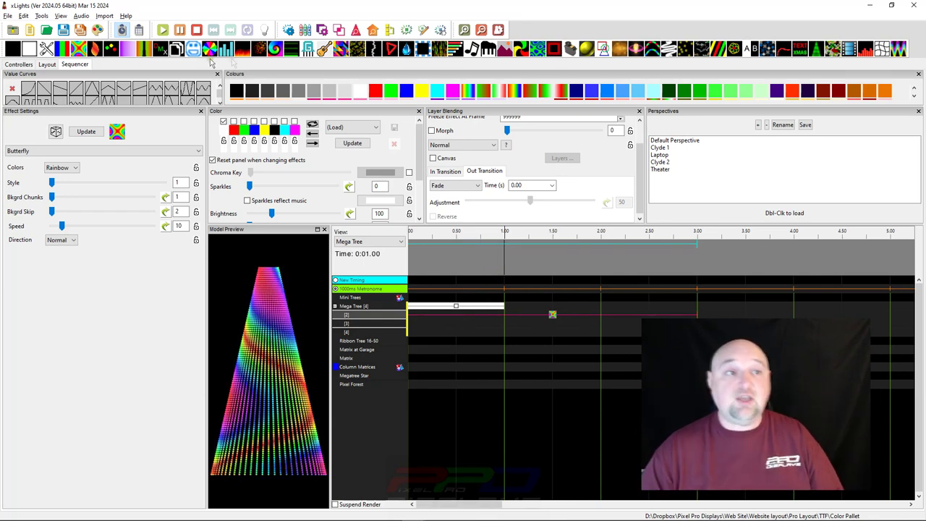
Step: Drop a Curtain effect right after the On effect and trim its end to about 1.35 s
{"action": "left_click", "coordinate": [144, 49]}
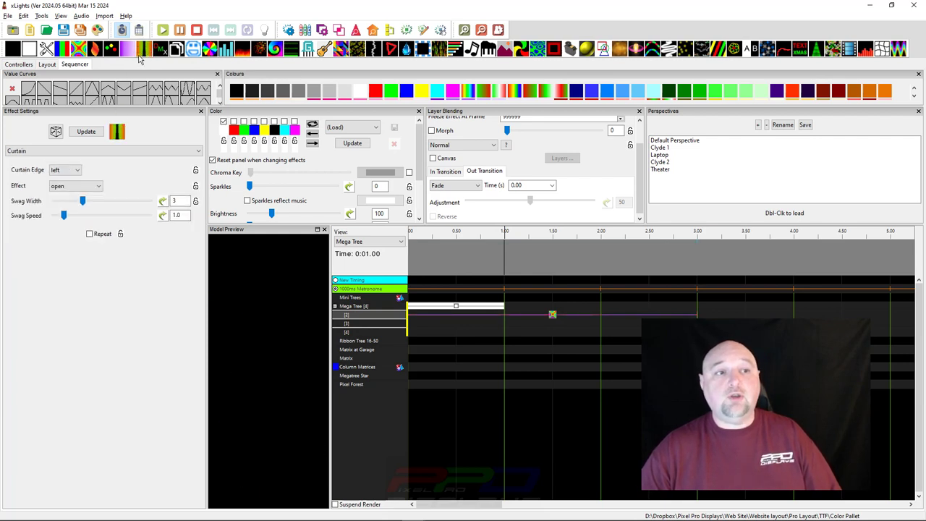
{"action": "left_click_drag", "start_coordinate": [145, 51], "coordinate": [517, 307]}
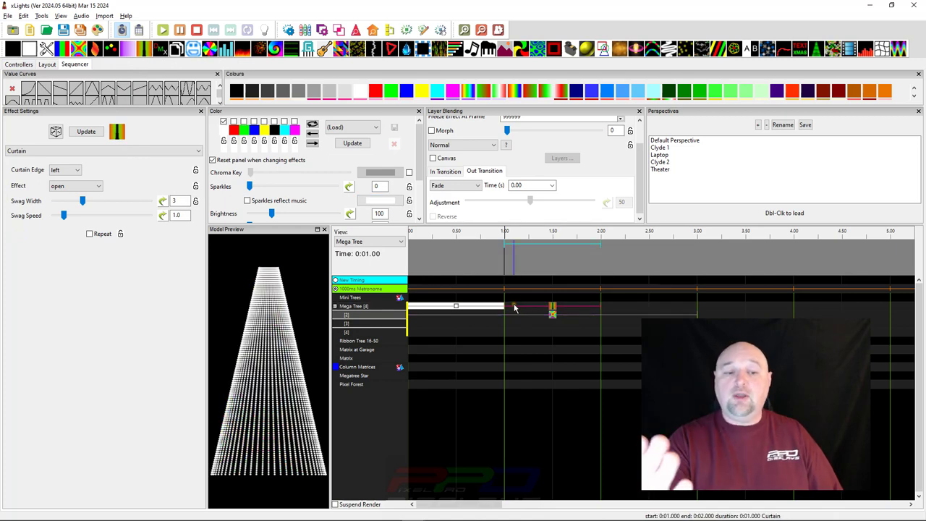
{"action": "left_click", "coordinate": [481, 264]}
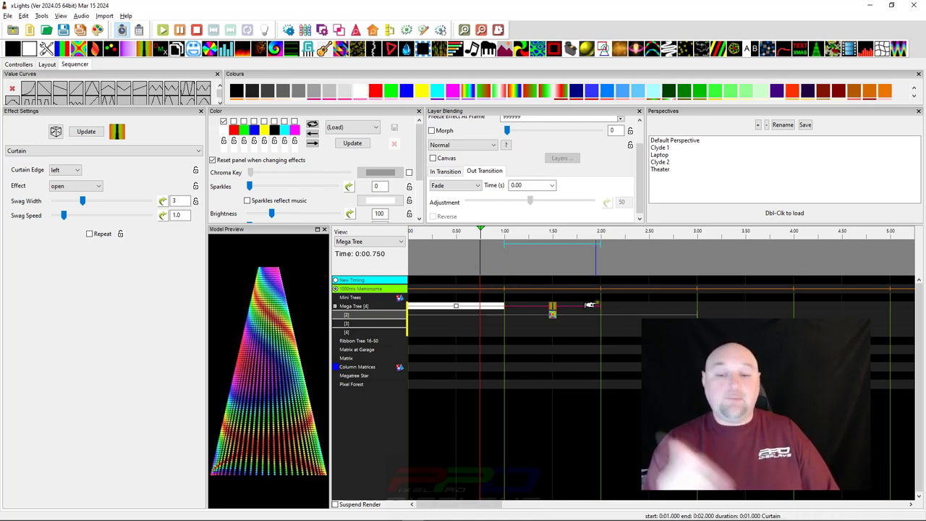
{"action": "left_click_drag", "start_coordinate": [590, 305], "coordinate": [535, 305]}
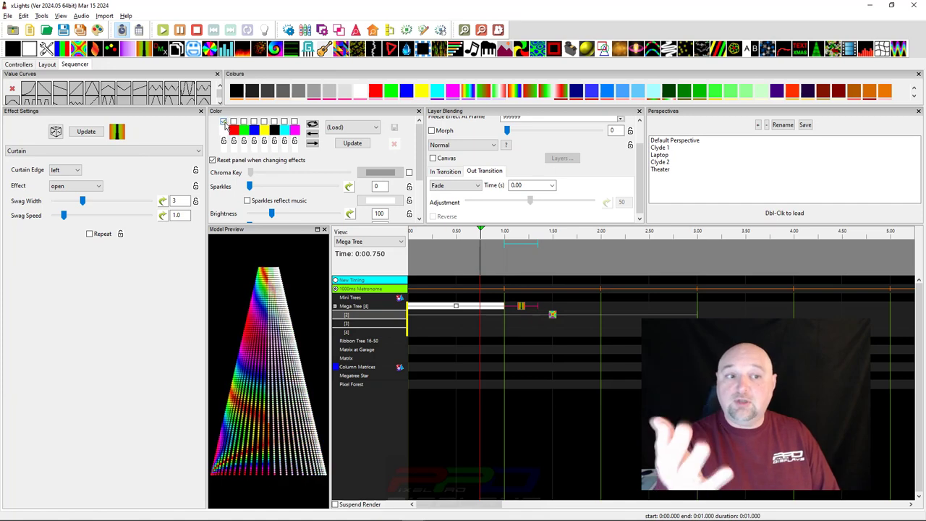
{"action": "left_click", "coordinate": [460, 308]}
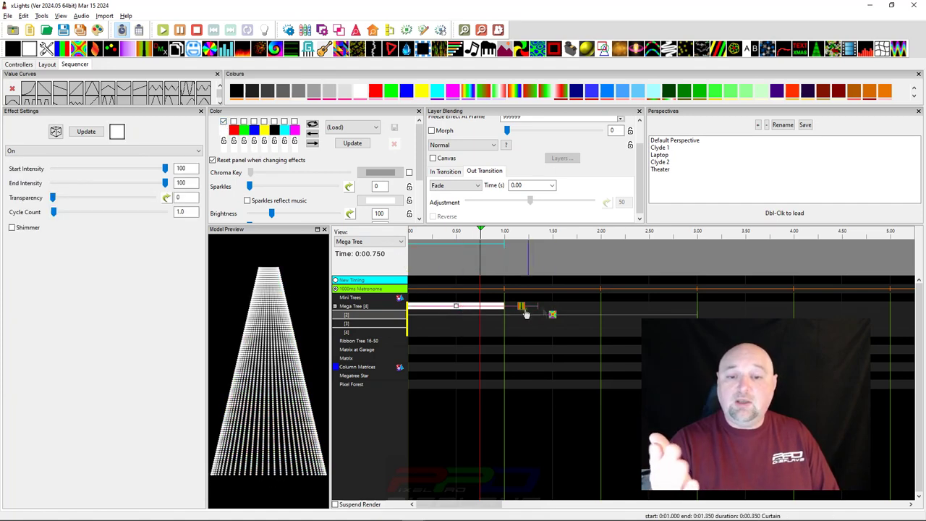
{"action": "left_click", "coordinate": [525, 308]}
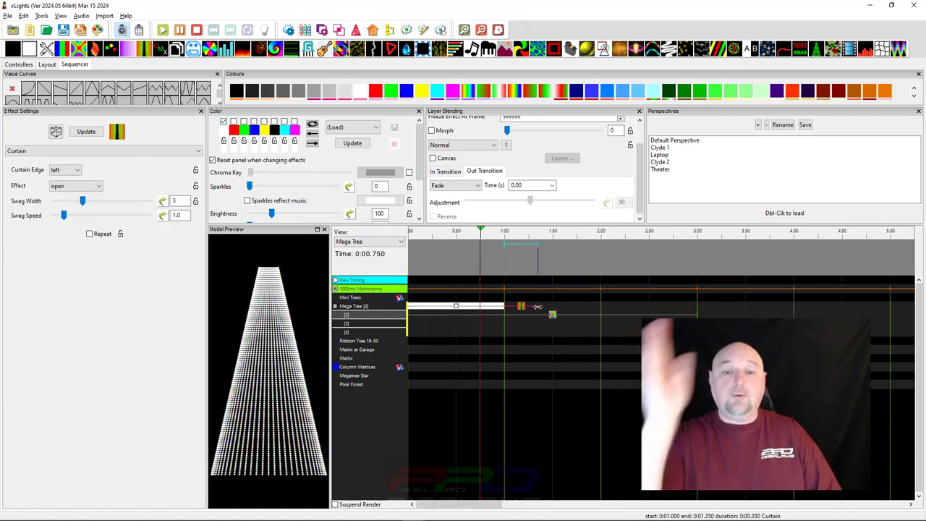
{"action": "left_click", "coordinate": [552, 315]}
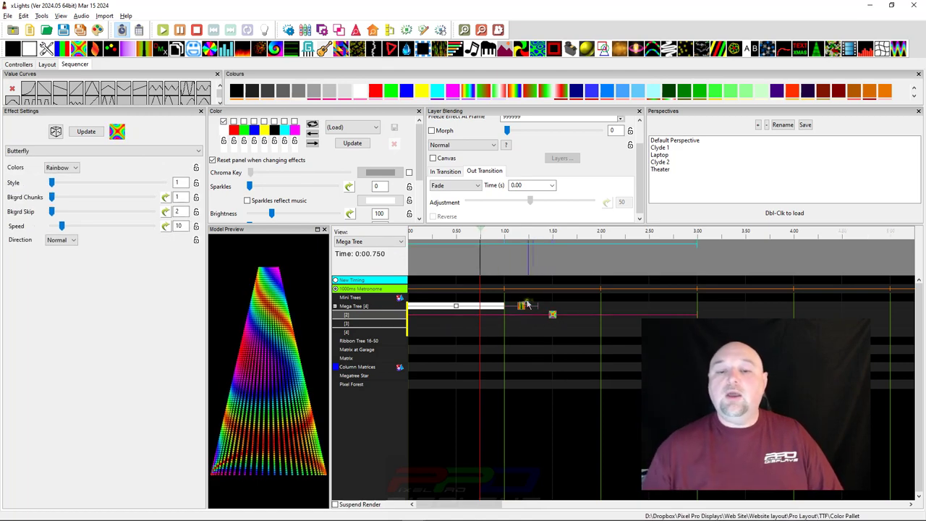
Step: Delete the Curtain effect and mark the 1.00–1.65 s range on the time ruler
{"action": "left_click_drag", "start_coordinate": [539, 306], "coordinate": [565, 297]}
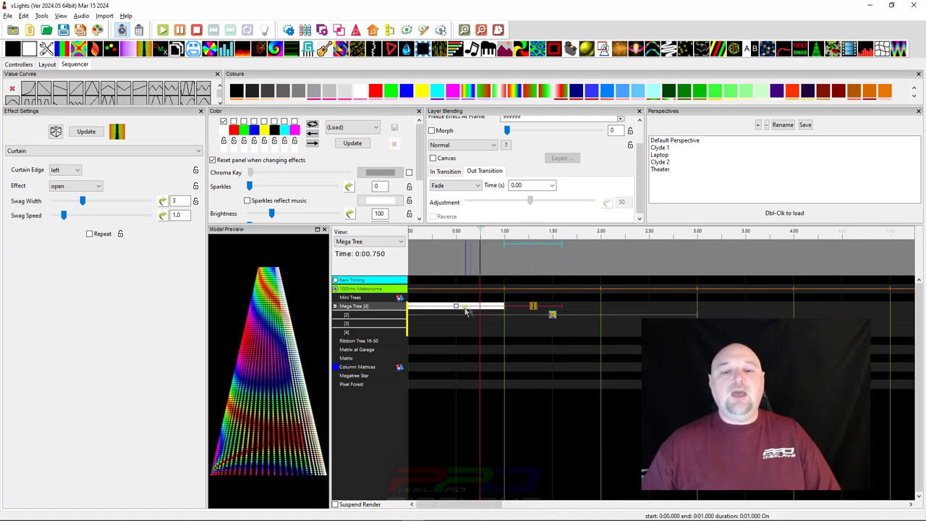
{"action": "key", "text": "Delete"}
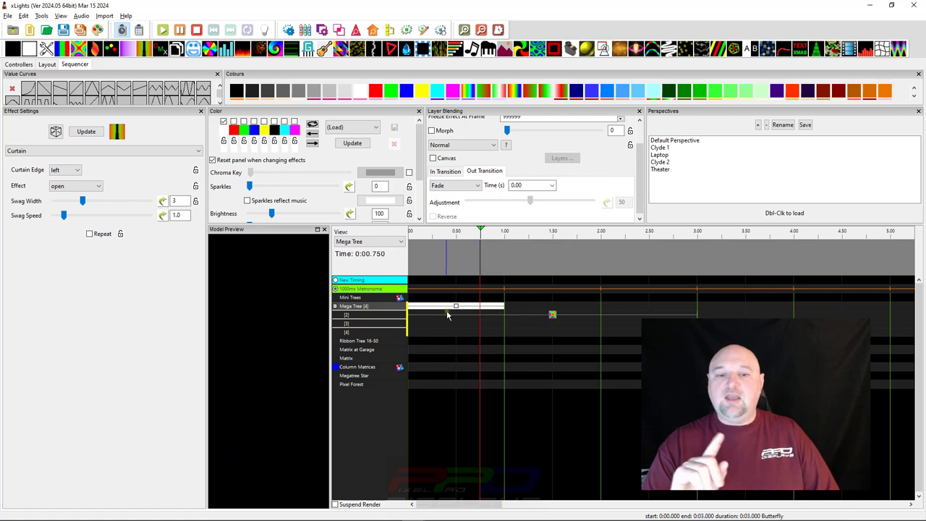
{"action": "left_click", "coordinate": [469, 307]}
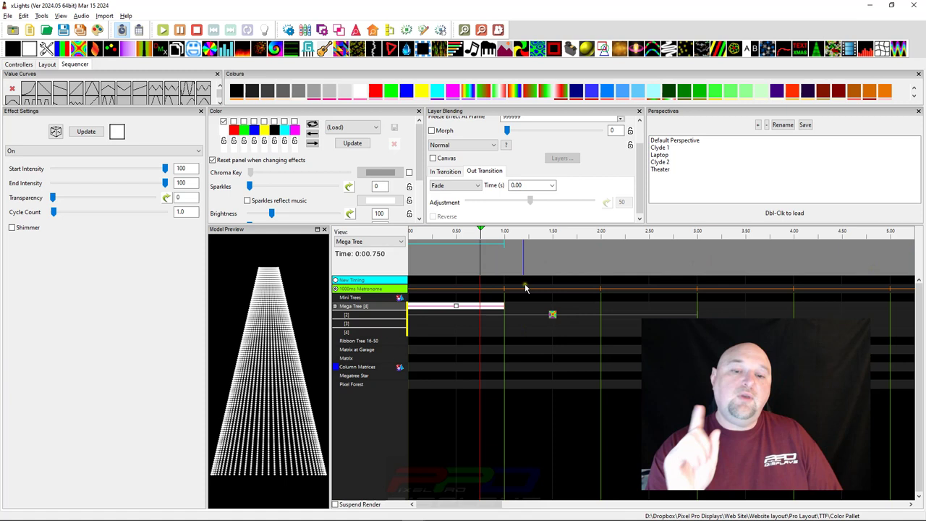
{"action": "left_click", "coordinate": [505, 263]}
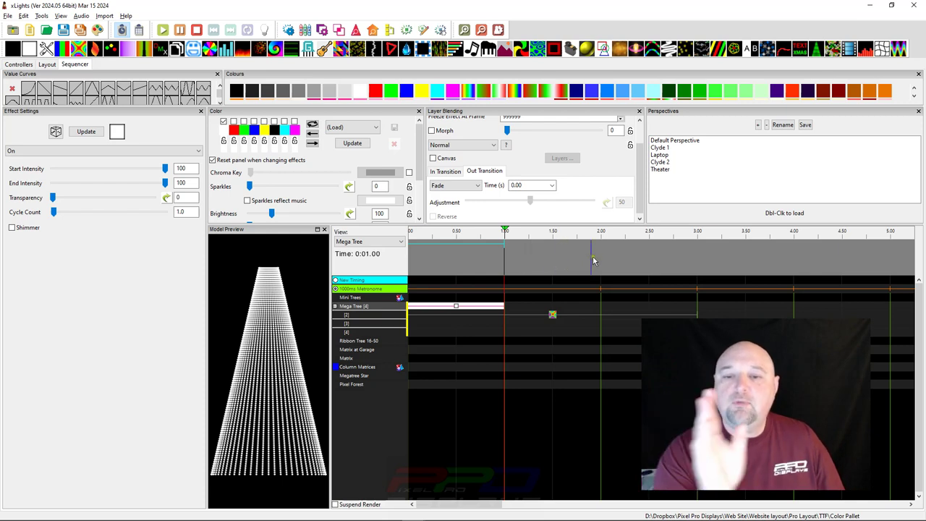
{"action": "left_click_drag", "start_coordinate": [567, 261], "coordinate": [504, 262]}
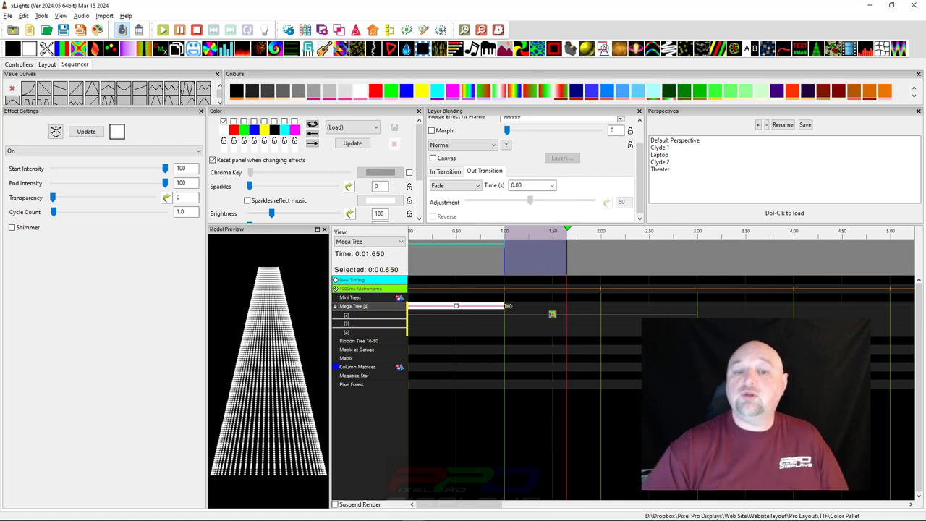
Step: Stretch the On effect to end at 1.65 s with a 0.65-second out transition, and preview it
{"action": "left_click", "coordinate": [493, 308]}
{"action": "mouse_move", "coordinate": [492, 307]}
{"action": "left_mouse_down"}
{"action": "mouse_move", "coordinate": [559, 309]}
{"action": "mouse_move", "coordinate": [566, 321]}
{"action": "left_mouse_up"}
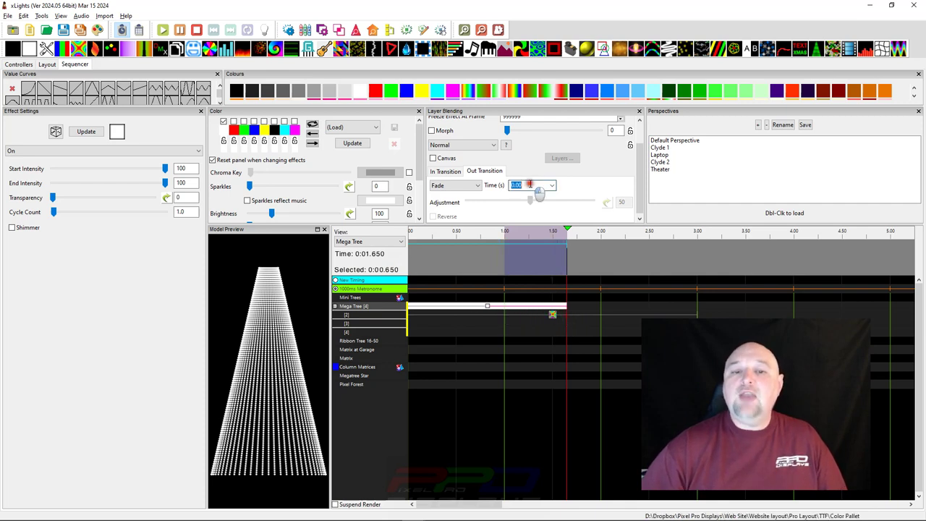
{"action": "left_click_drag", "start_coordinate": [542, 186], "coordinate": [499, 183]}
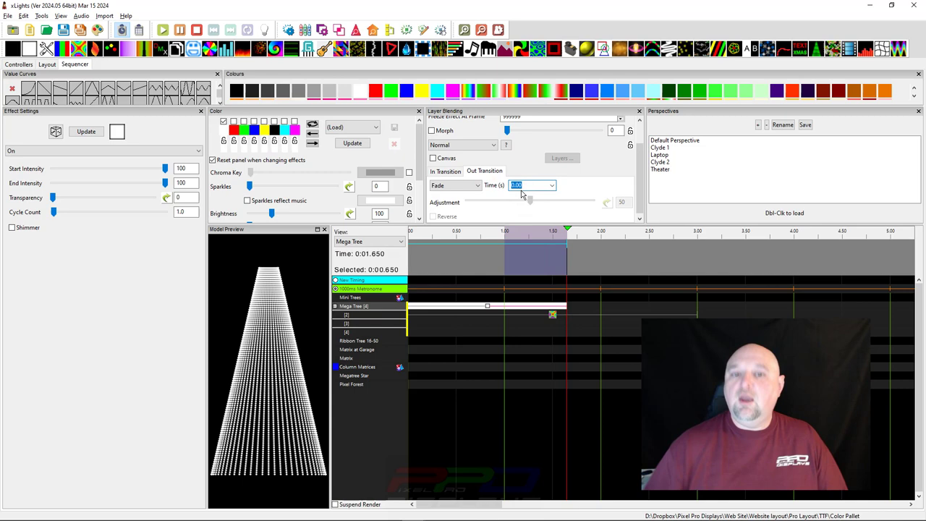
{"action": "type", "text": ".65"}
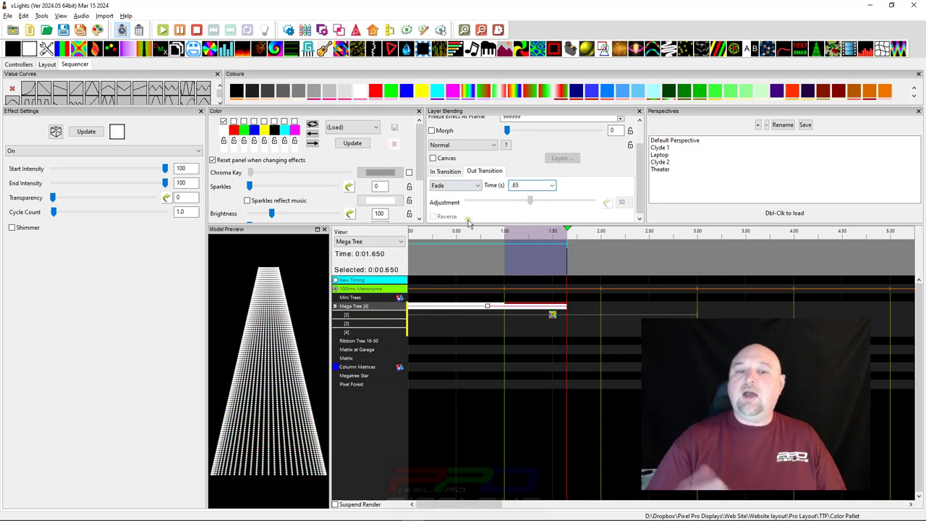
{"action": "key", "text": "space"}
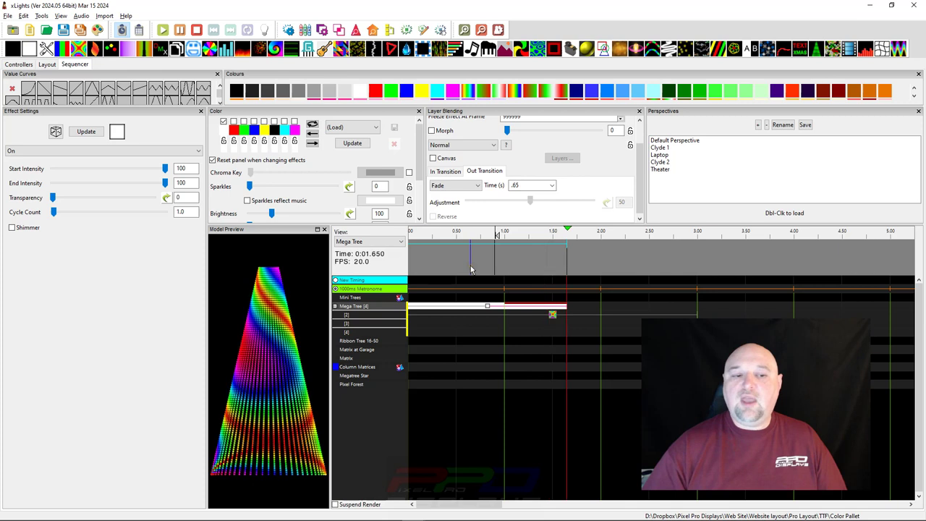
{"action": "left_click", "coordinate": [494, 229]}
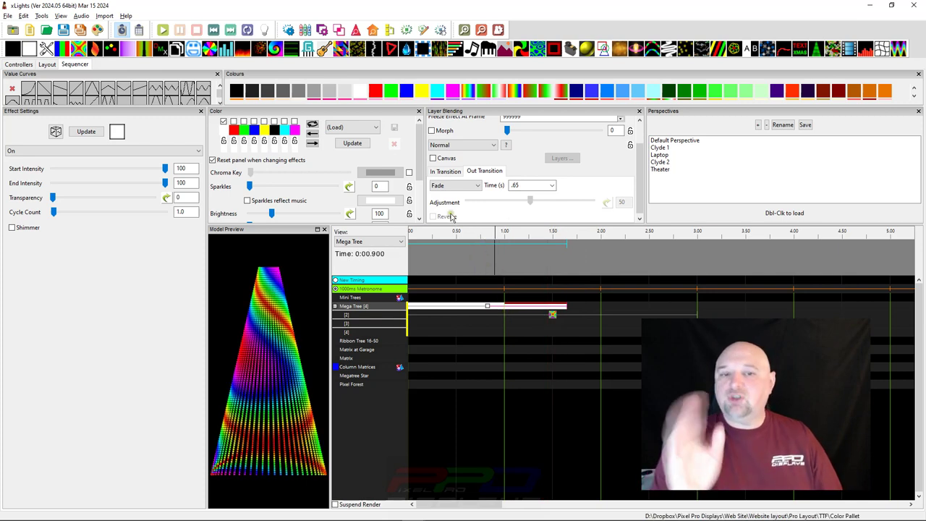
{"action": "left_click", "coordinate": [476, 186]}
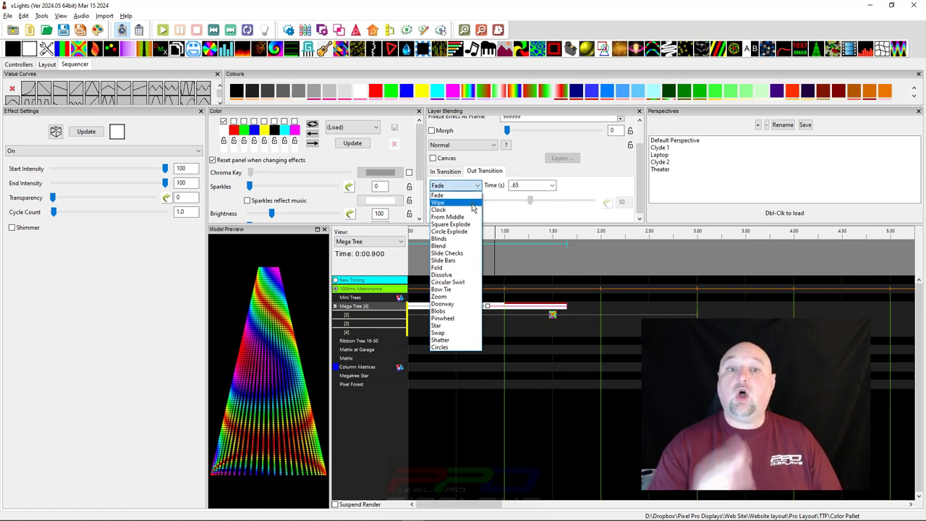
Step: Switch the On effect's out transition type to Wipe
{"action": "left_click", "coordinate": [473, 205]}
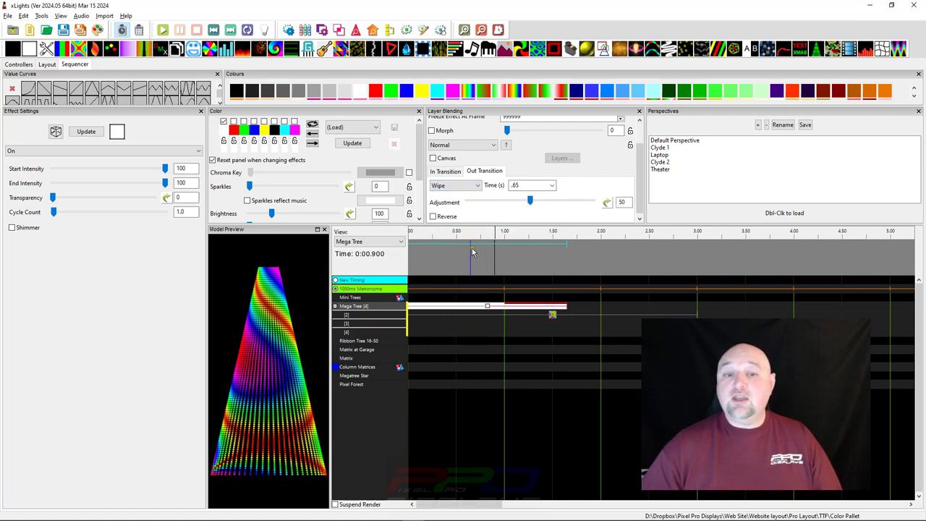
{"action": "left_click", "coordinate": [555, 308]}
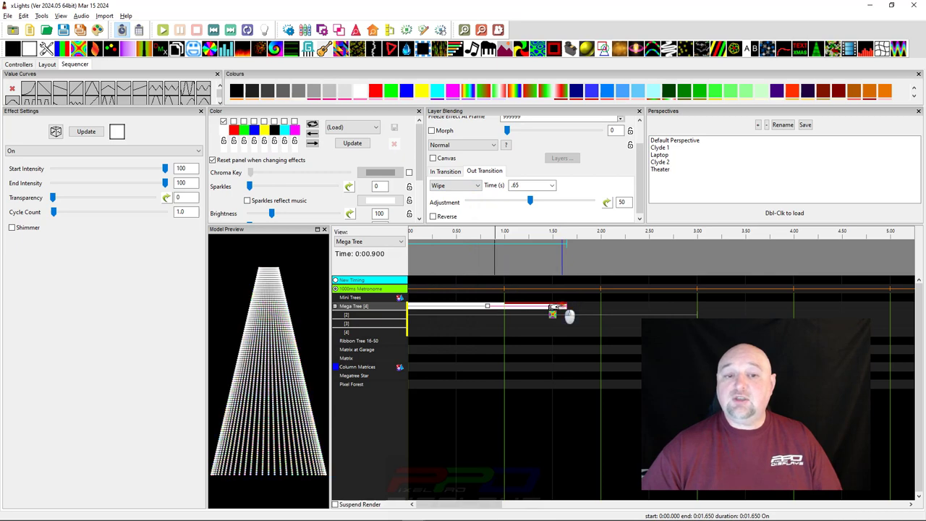
Step: Set the Wipe adjustment to 25 and leave Reverse unchecked
{"action": "left_click", "coordinate": [433, 216]}
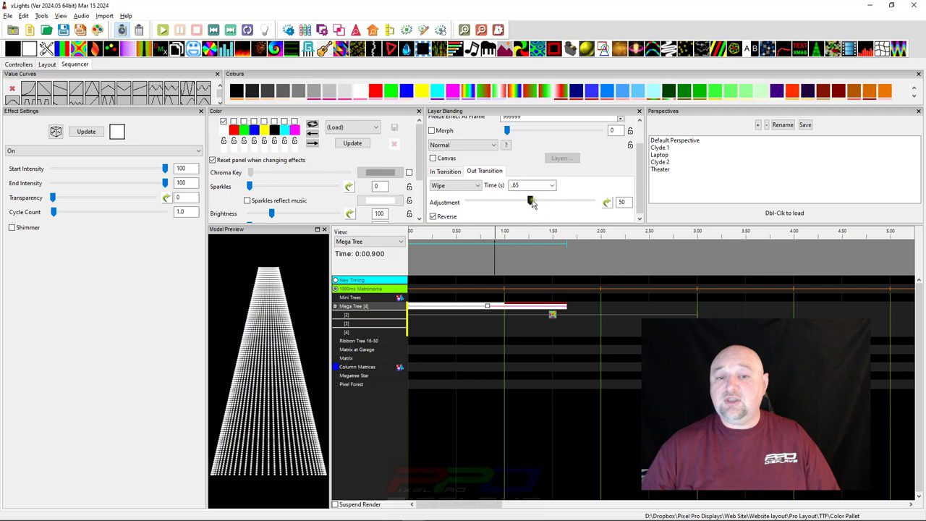
{"action": "left_click_drag", "start_coordinate": [530, 203], "coordinate": [454, 203]}
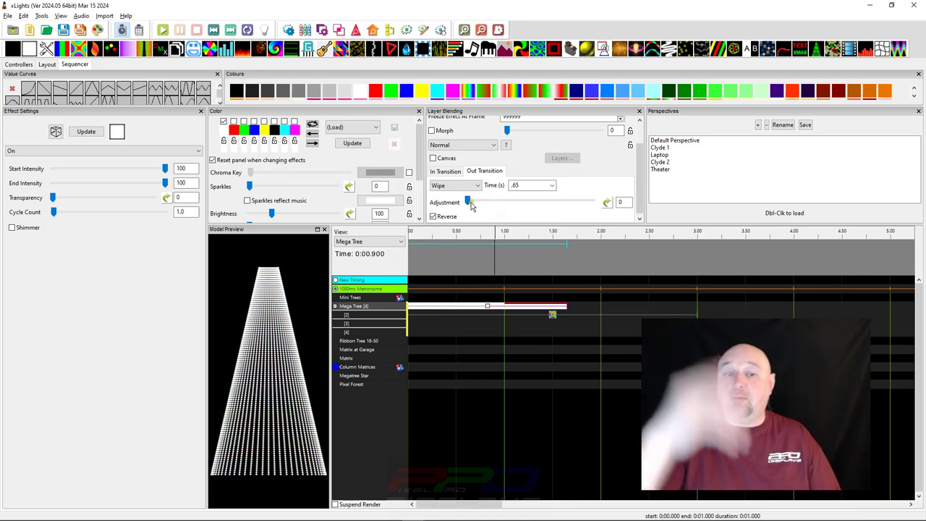
{"action": "left_click", "coordinate": [583, 202]}
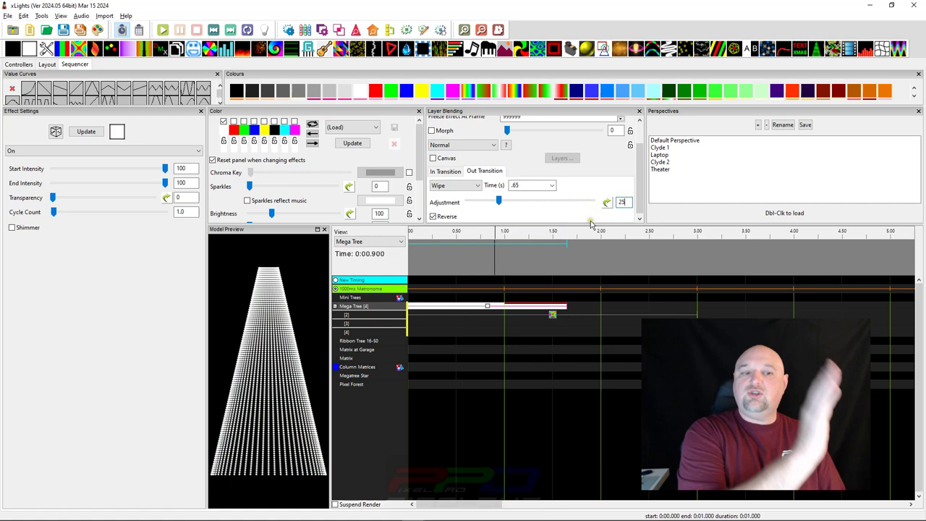
{"action": "left_click", "coordinate": [433, 217]}
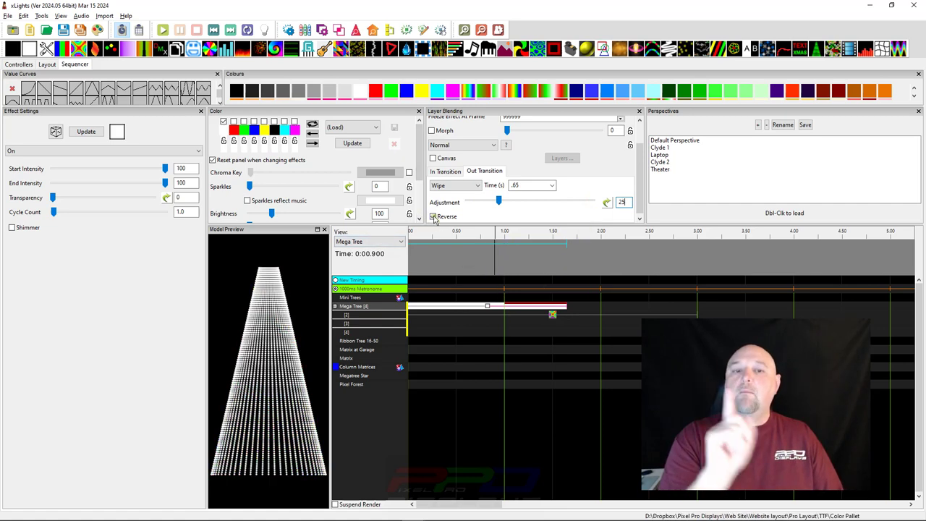
{"action": "left_click", "coordinate": [432, 218]}
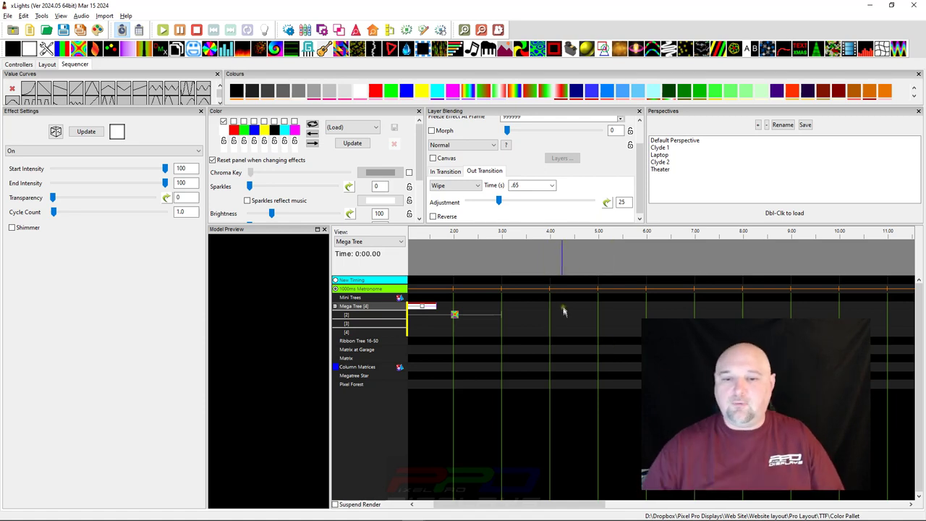
Step: Create a Text effect on layer 3 from 4.00 to about 6.85 s reading 'Hello'
{"action": "left_click_drag", "start_coordinate": [563, 324], "coordinate": [575, 325]}
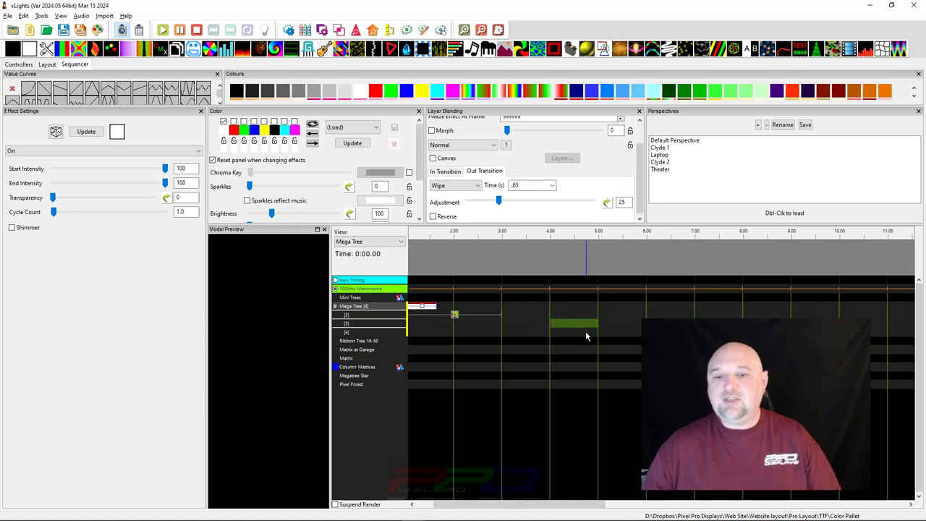
{"action": "left_click", "coordinate": [596, 325]}
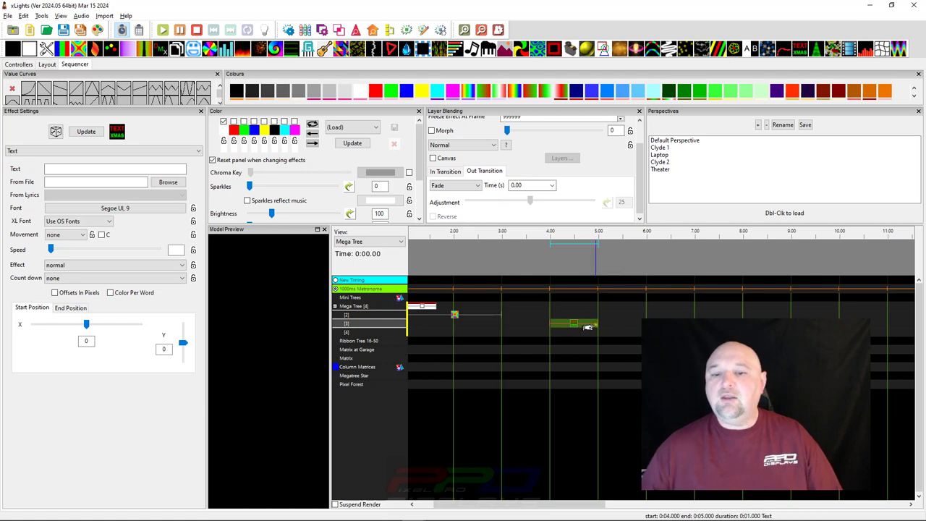
{"action": "left_click_drag", "start_coordinate": [592, 326], "coordinate": [690, 325]}
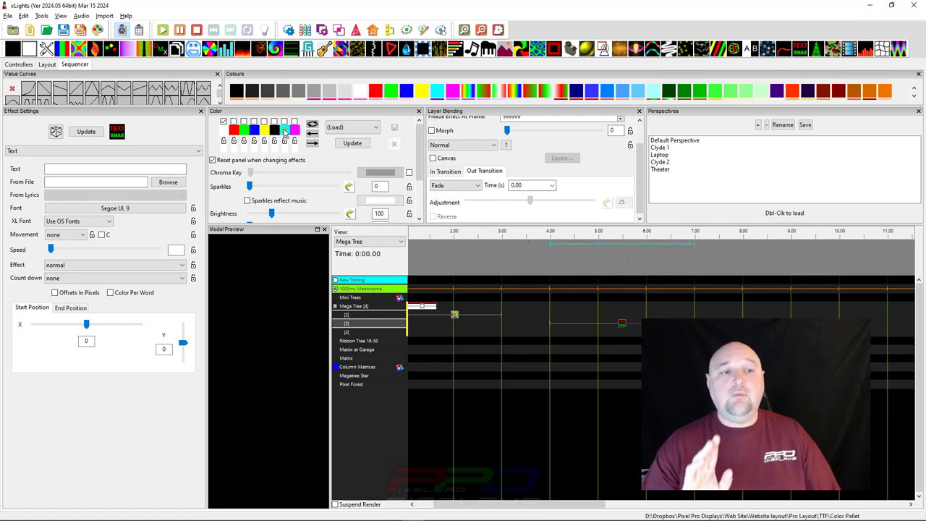
{"action": "left_click", "coordinate": [61, 170]}
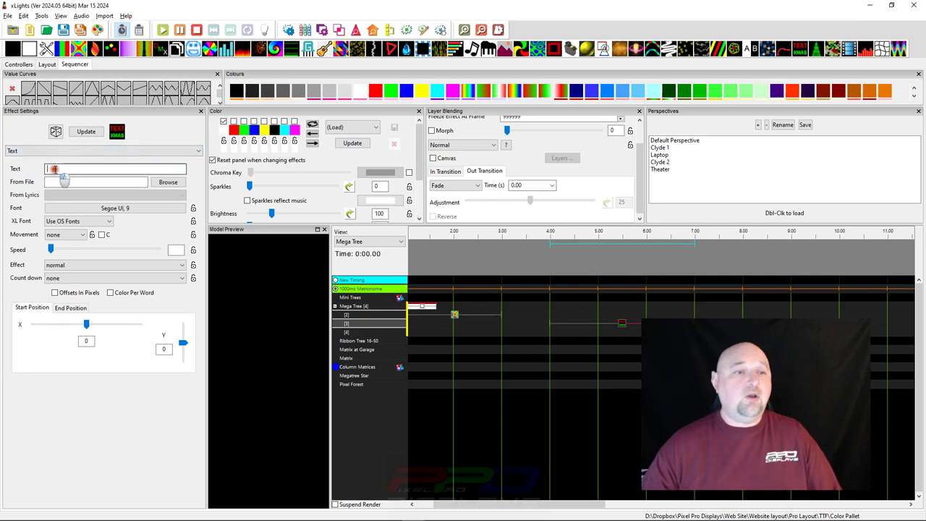
{"action": "type", "text": "Hello"}
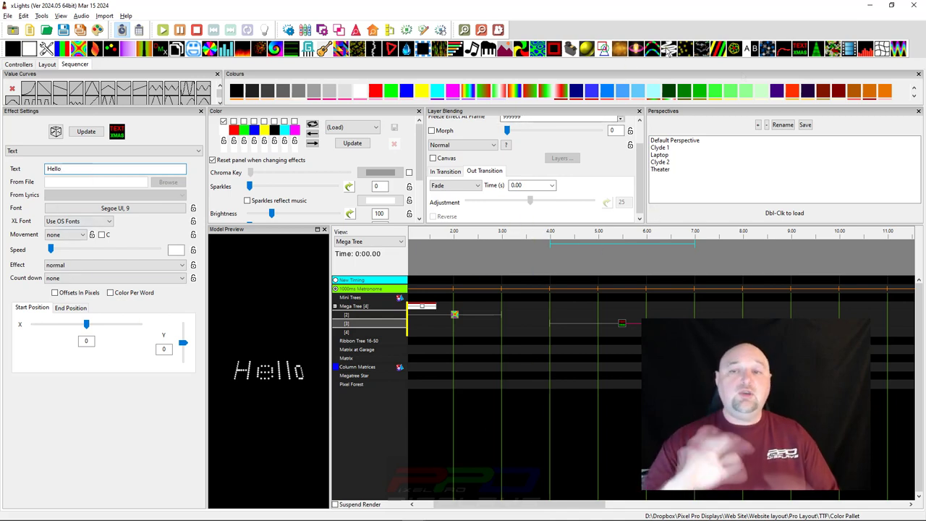
Step: Place a Warp effect on row 2 at 4–5 s, set to circular swirl with 'in' treatment
{"action": "left_click_drag", "start_coordinate": [882, 49], "coordinate": [572, 320]}
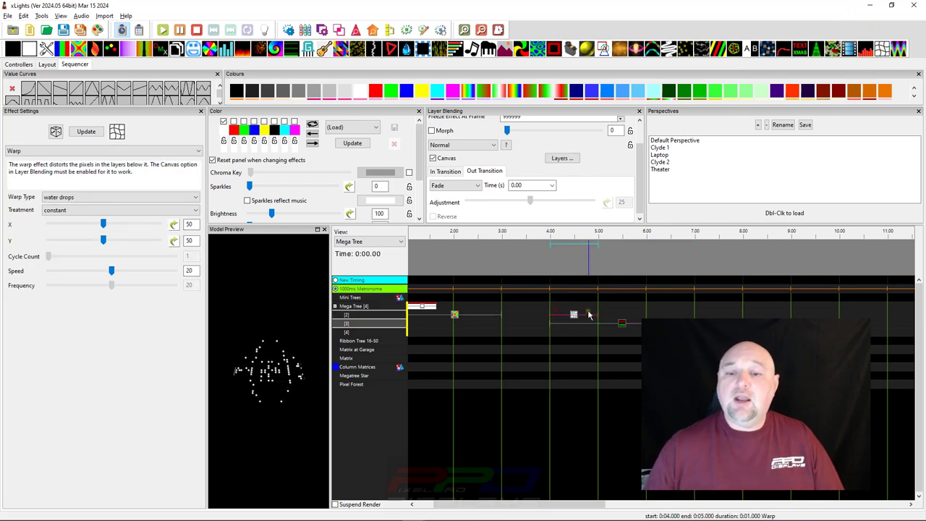
{"action": "left_click", "coordinate": [77, 210]}
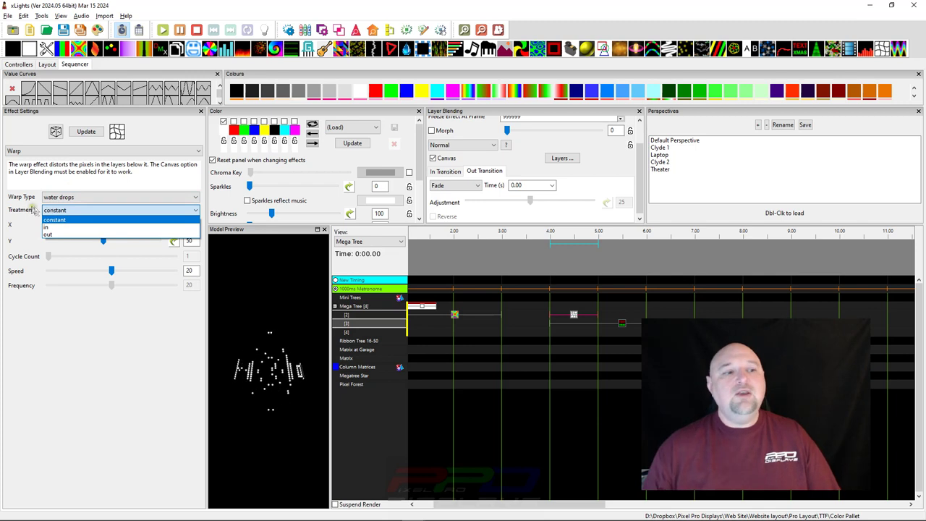
{"action": "left_click", "coordinate": [33, 209]}
{"action": "left_click", "coordinate": [48, 198]}
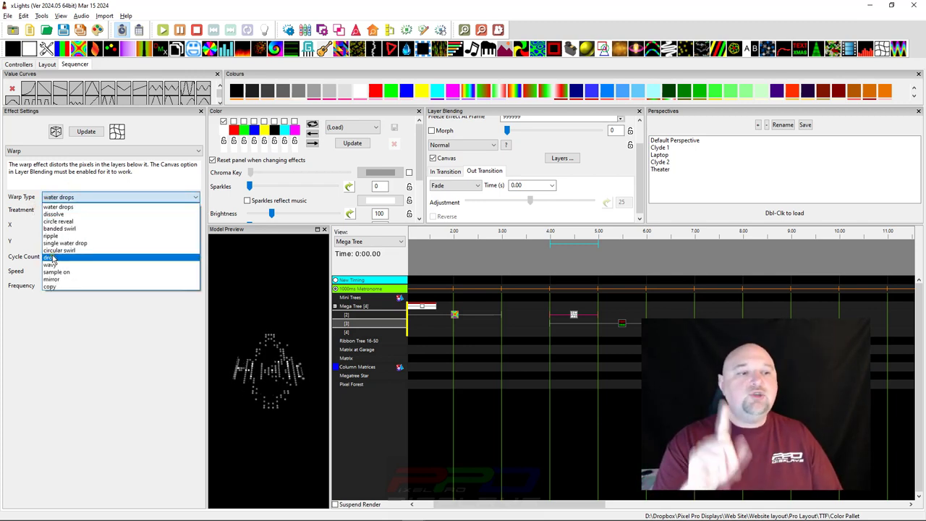
{"action": "left_click", "coordinate": [50, 250]}
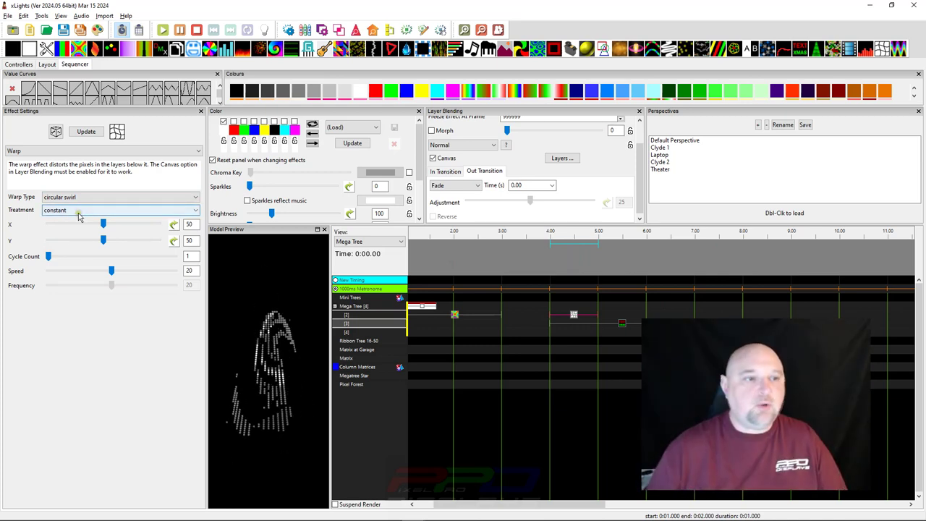
{"action": "left_click", "coordinate": [79, 211]}
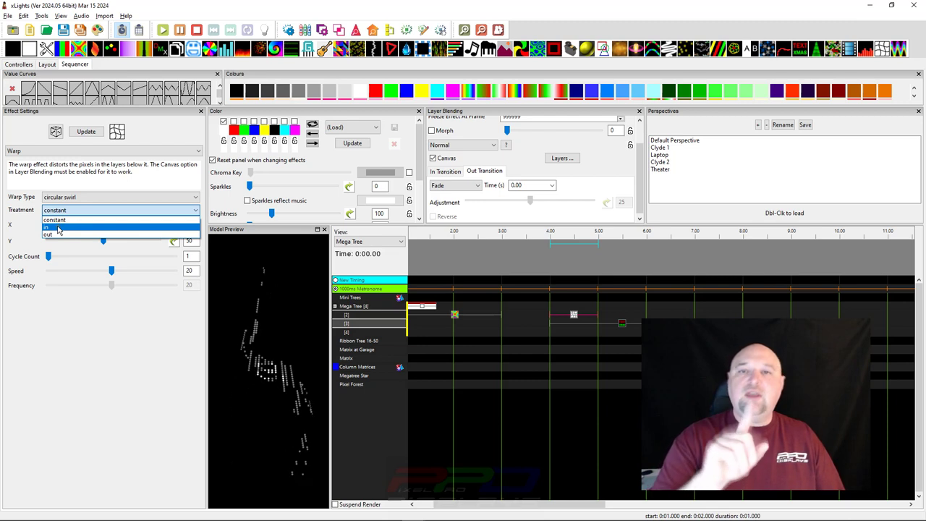
{"action": "left_click", "coordinate": [59, 228]}
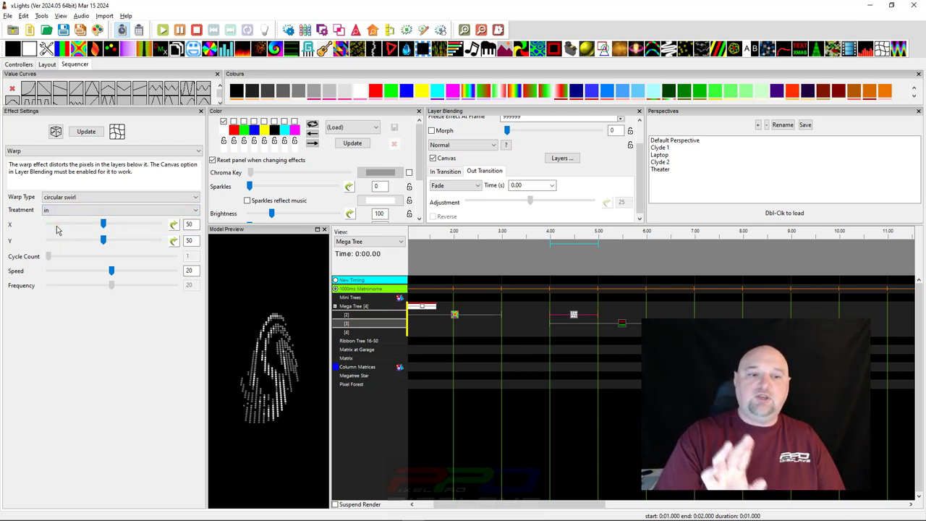
Step: Set the second Warp's treatment to 'out', then play from about 4.25 s
{"action": "left_click", "coordinate": [533, 244]}
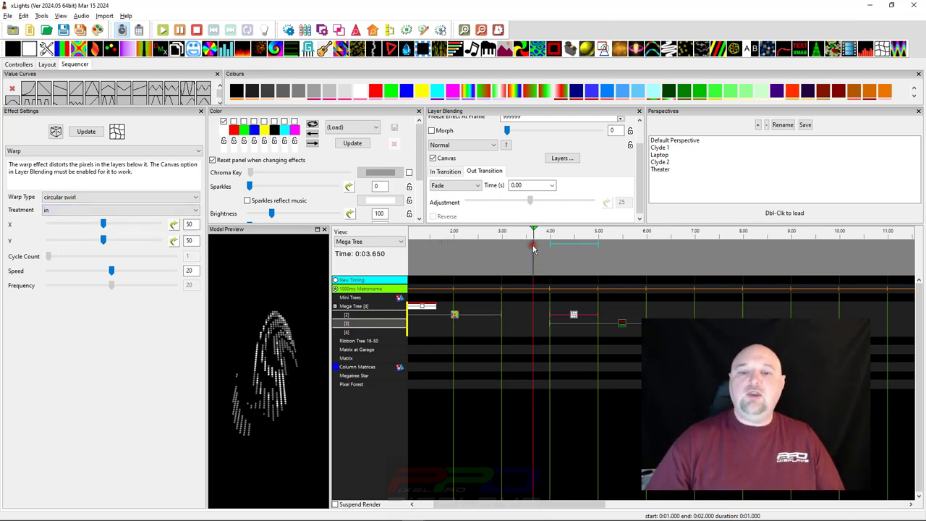
{"action": "left_click", "coordinate": [620, 322]}
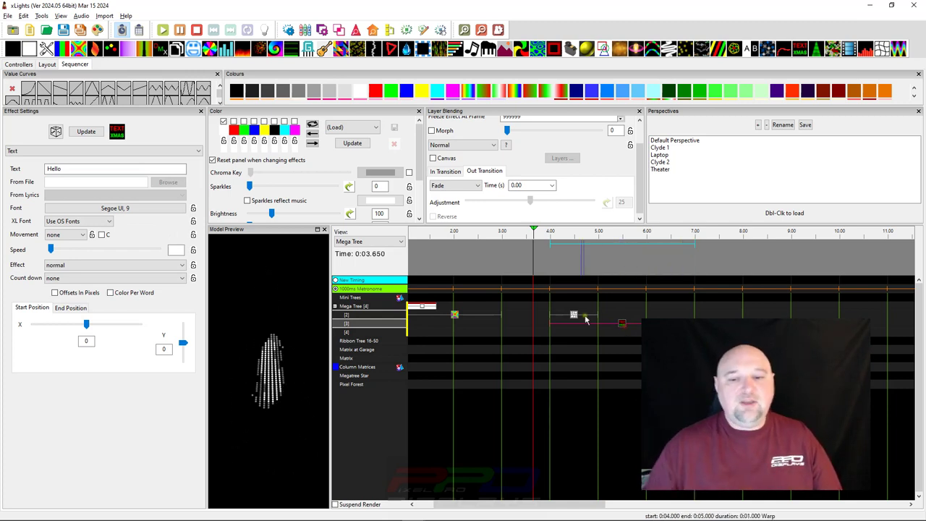
{"action": "left_click", "coordinate": [574, 316]}
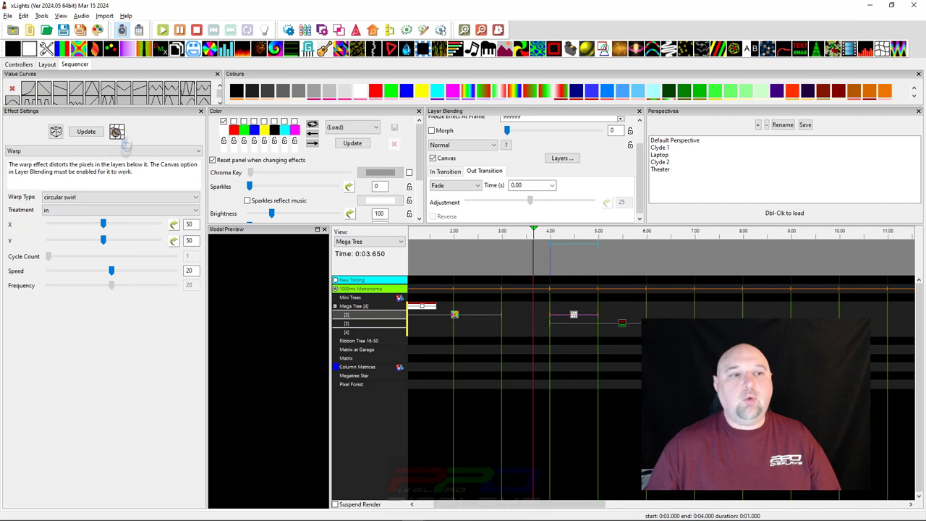
{"action": "left_click", "coordinate": [77, 210]}
{"action": "left_click", "coordinate": [76, 235]}
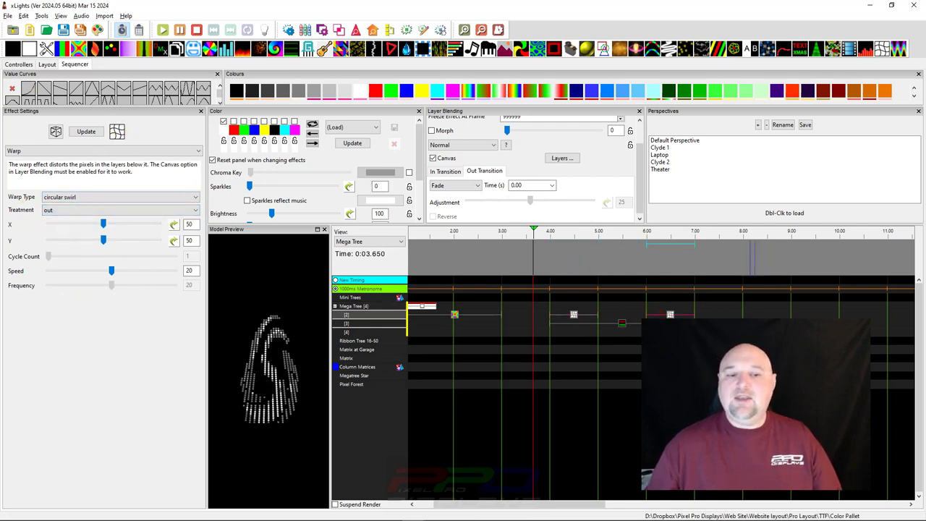
{"action": "left_click", "coordinate": [621, 323]}
{"action": "left_click", "coordinate": [554, 259]}
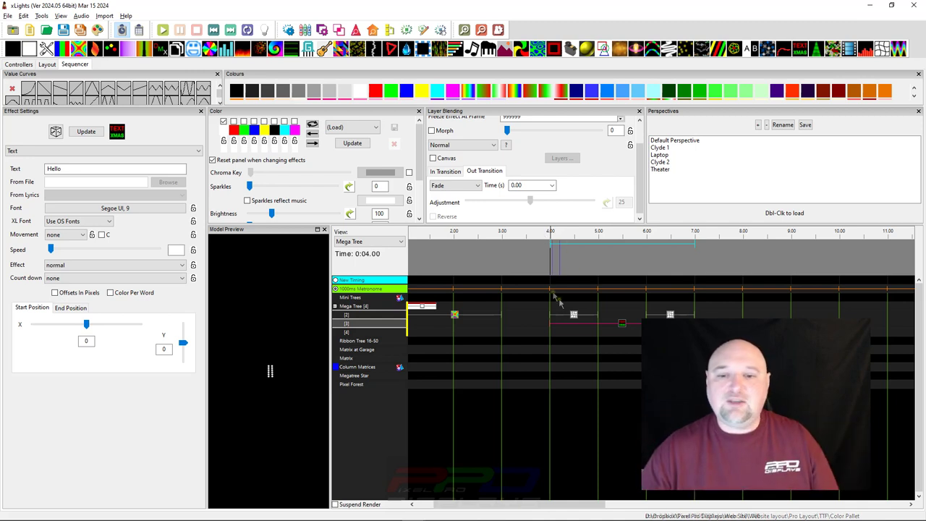
Step: Give the Hello text a Circular Swirl out transition lasting 0.50 s
{"action": "key", "text": "space"}
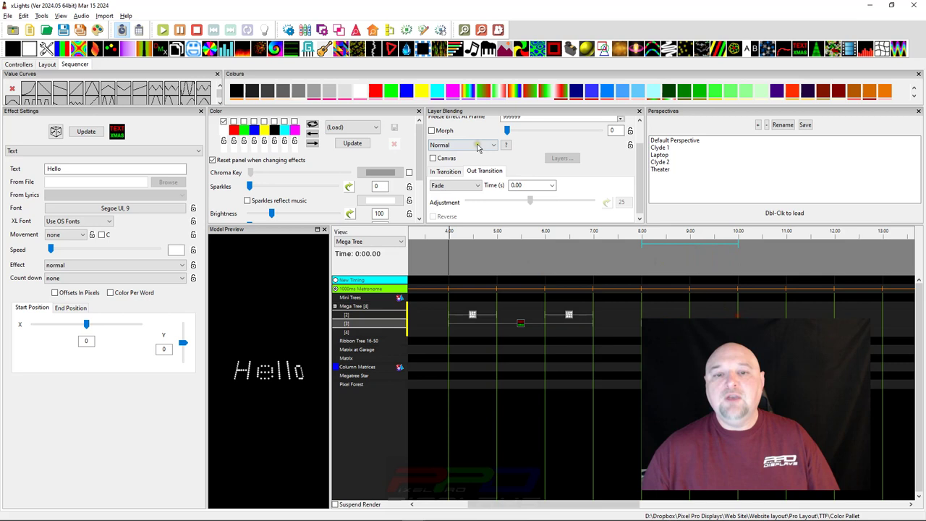
{"action": "left_click", "coordinate": [456, 186]}
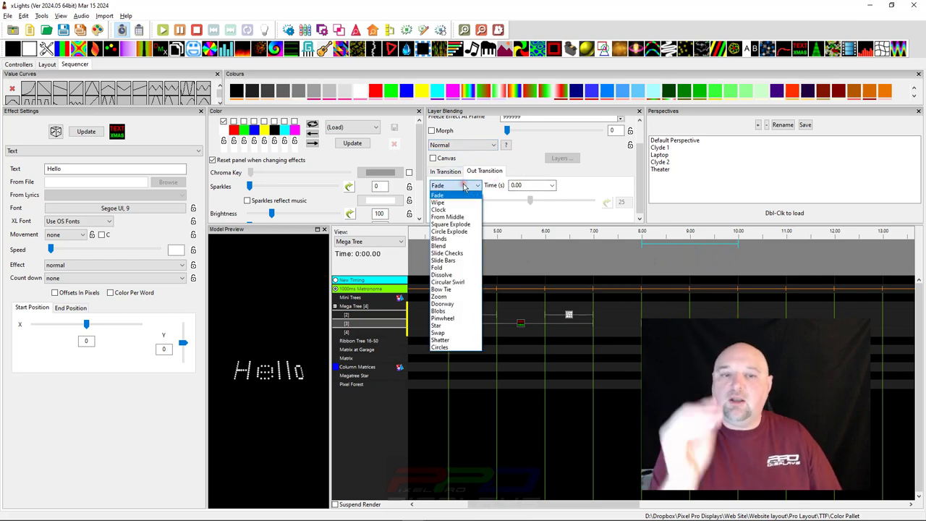
{"action": "left_click", "coordinate": [437, 282]}
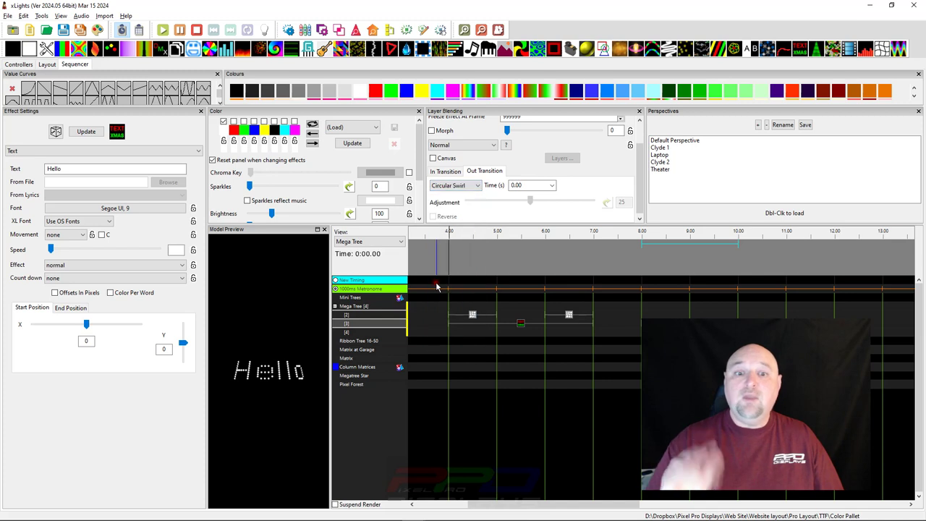
{"action": "double_click", "coordinate": [518, 184]}
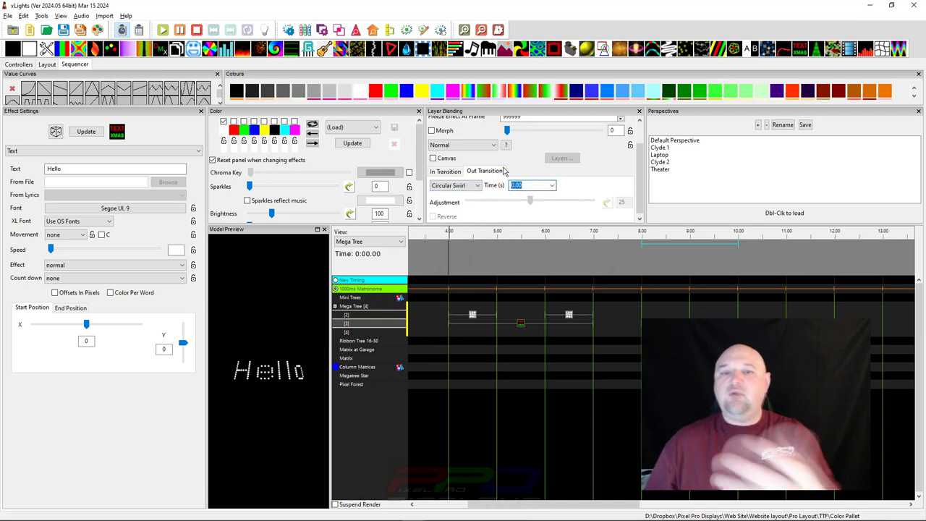
{"action": "left_click", "coordinate": [551, 187]}
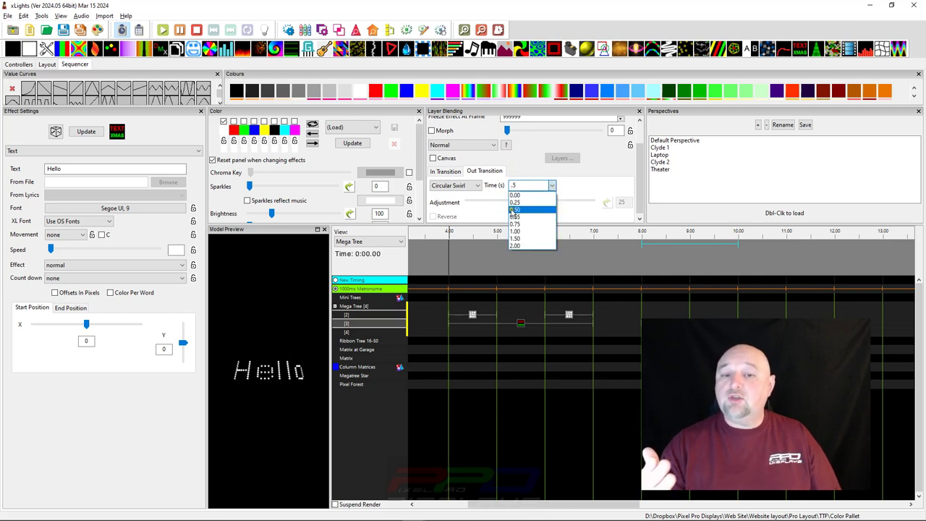
{"action": "left_click", "coordinate": [514, 211]}
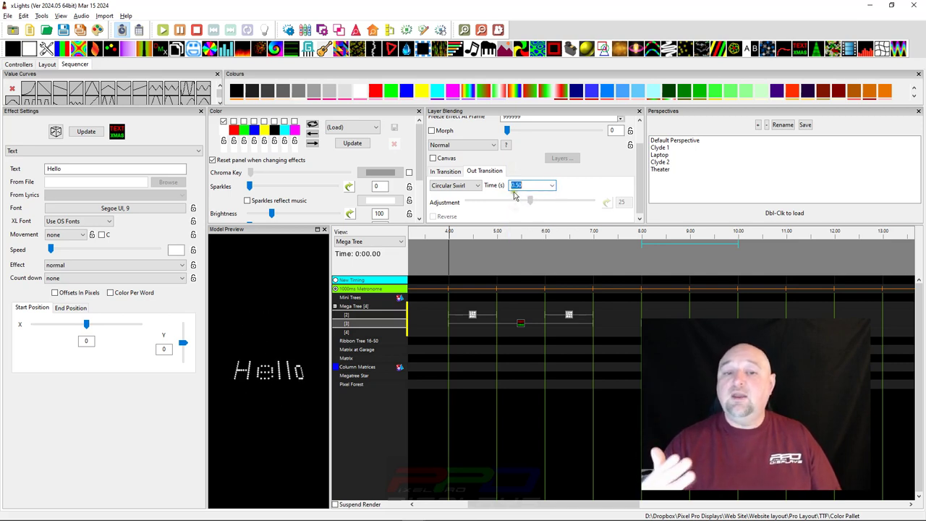
Step: Give the Hello text a Circular Swirl in transition lasting 0.50 s
{"action": "left_click", "coordinate": [445, 171]}
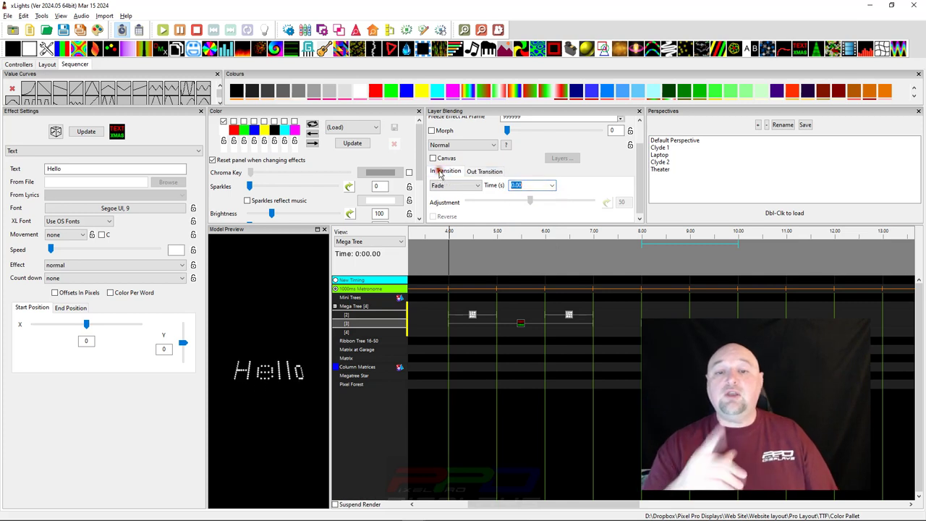
{"action": "left_click", "coordinate": [550, 187]}
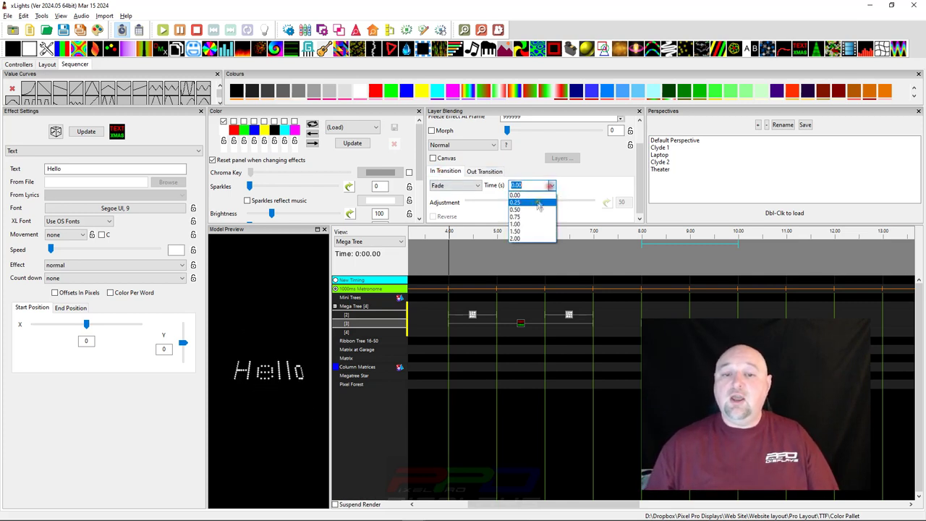
{"action": "left_click", "coordinate": [517, 208]}
{"action": "left_click", "coordinate": [463, 185]}
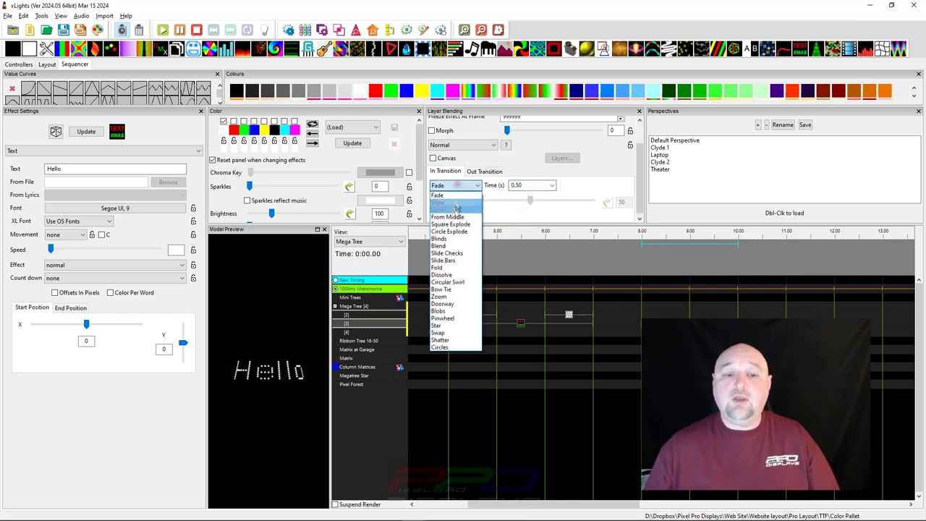
{"action": "left_click", "coordinate": [448, 282]}
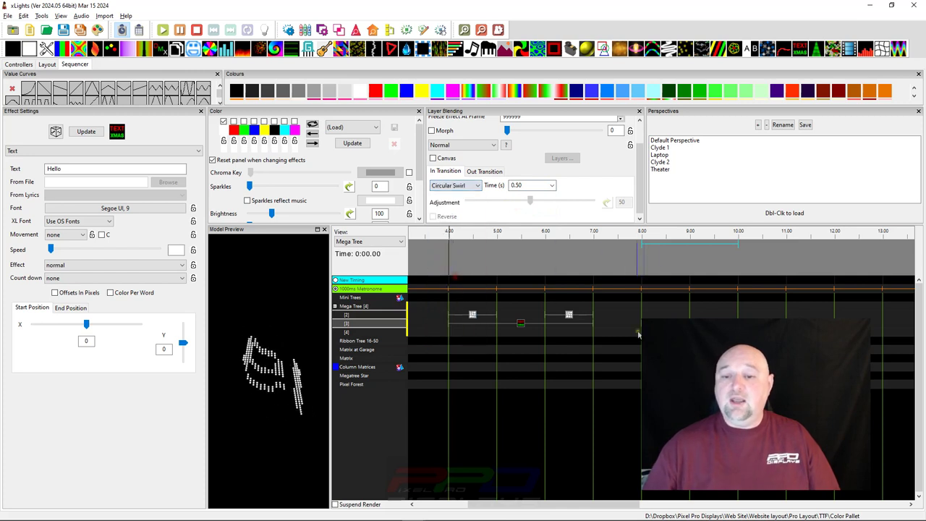
Step: Play back the sequence from around 4 s to check the swirl transitions, then stop
{"action": "left_click", "coordinate": [638, 261]}
{"action": "key", "text": "space"}
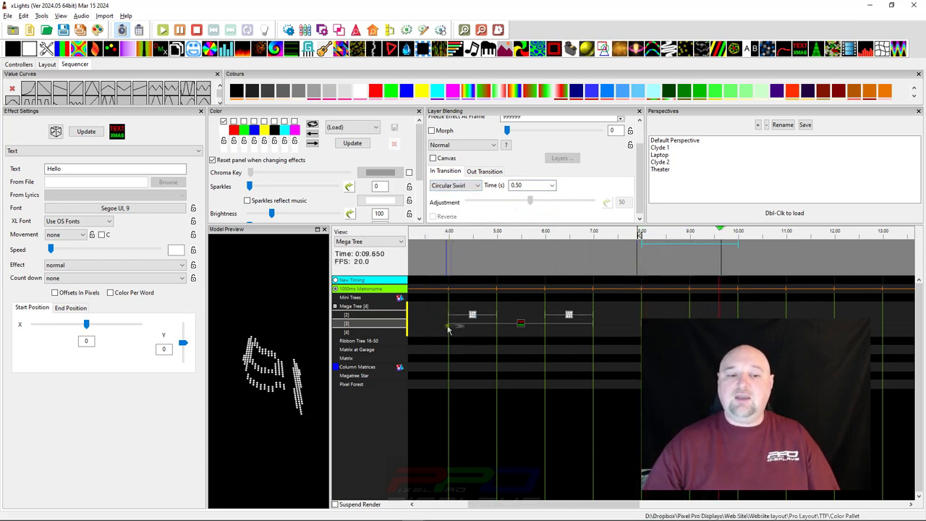
{"action": "left_click", "coordinate": [449, 258]}
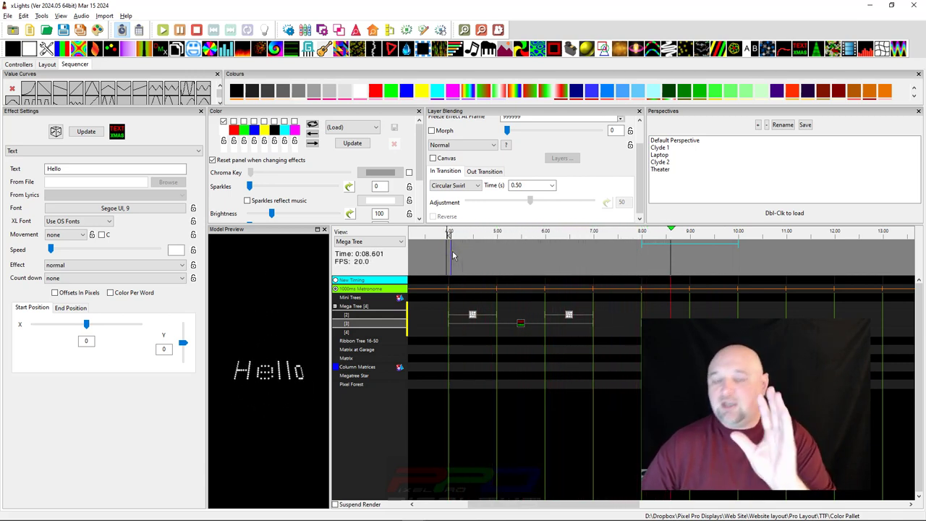
{"action": "key", "text": "space"}
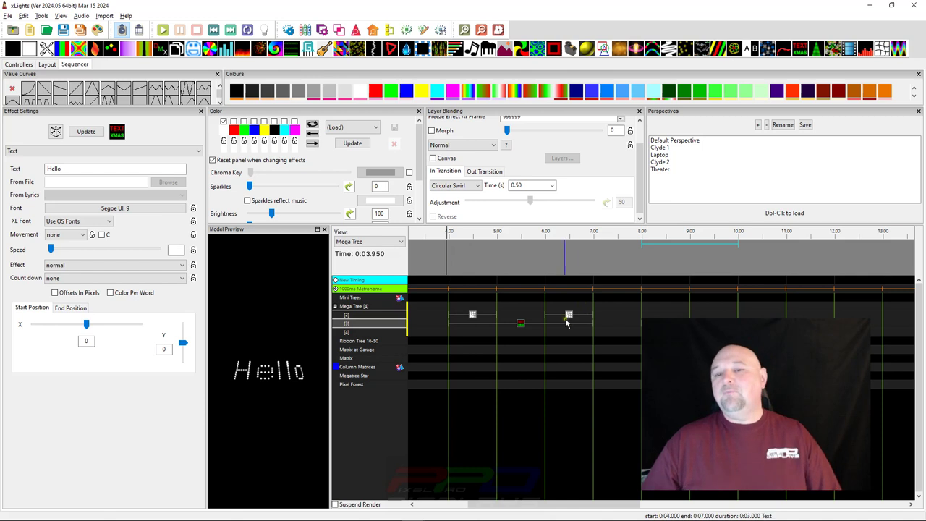
Step: Drop a Fill effect onto the Mega Tree's second row spanning 11.00 to 12.00 s
{"action": "scroll", "coordinate": [564, 333], "scroll_direction": "right", "scroll_amount": 5}
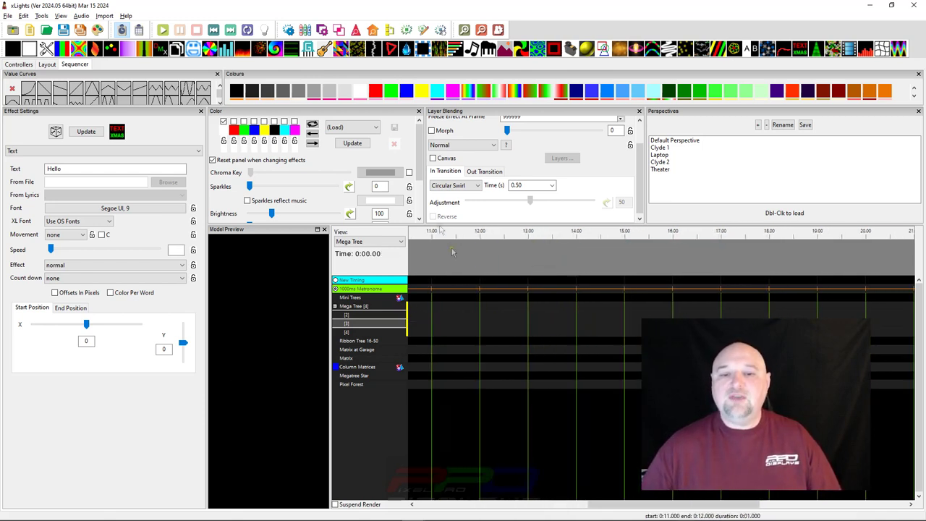
{"action": "left_click", "coordinate": [434, 265]}
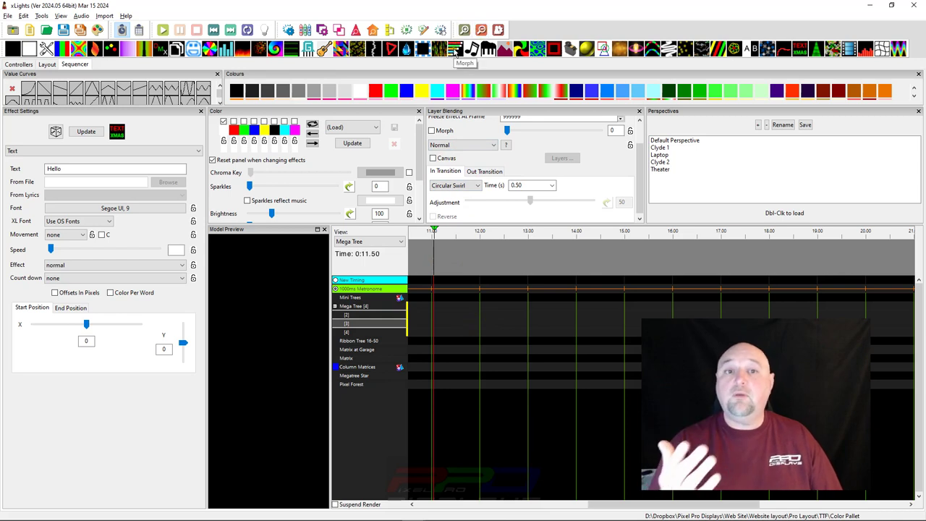
{"action": "left_click_drag", "start_coordinate": [224, 56], "coordinate": [455, 318]}
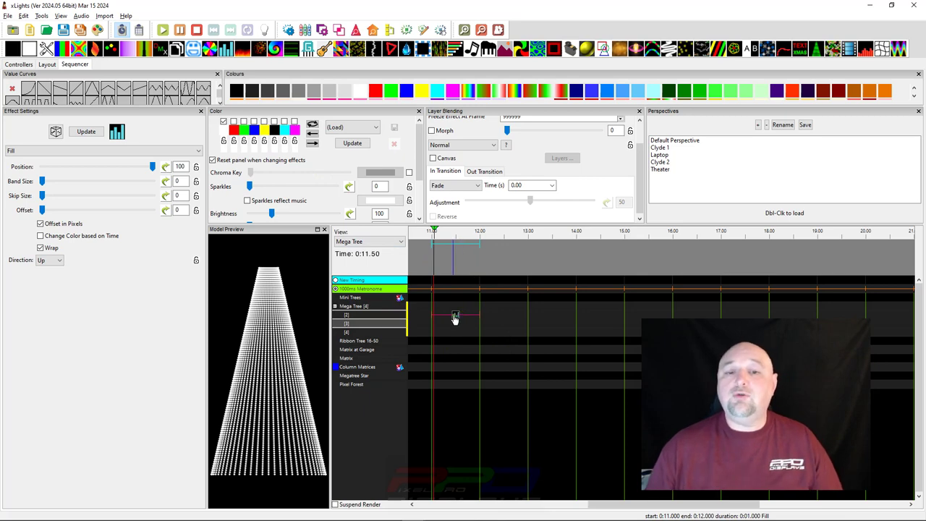
Step: Add green, blue and magenta to the Fill effect's colour palette
{"action": "scroll", "coordinate": [510, 313], "scroll_direction": "left", "scroll_amount": 2}
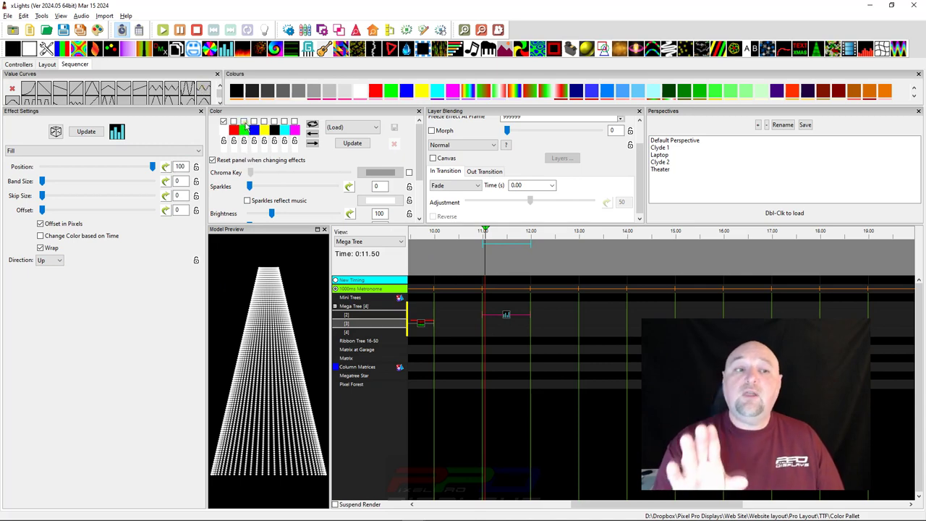
{"action": "left_click", "coordinate": [243, 121]}
{"action": "left_click", "coordinate": [253, 121]}
{"action": "left_click", "coordinate": [294, 121]}
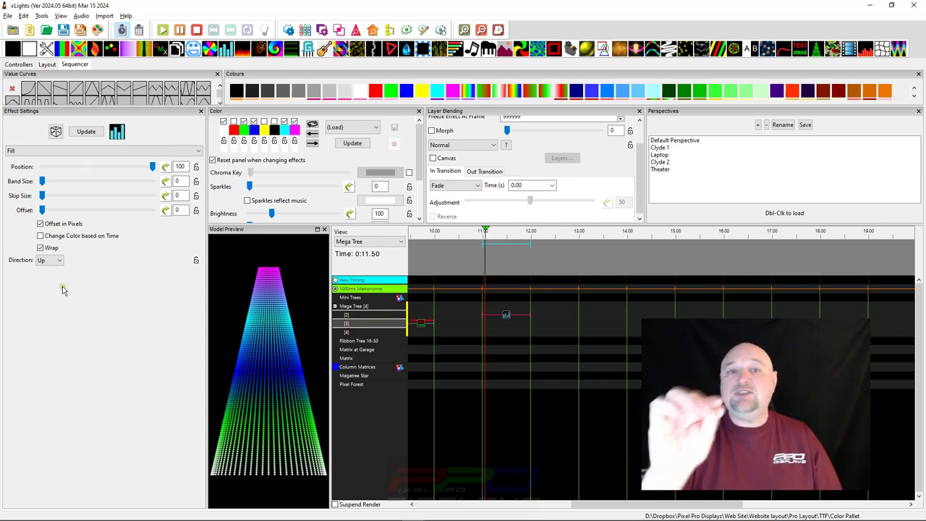
Step: Try the Down and Left fill directions, then set Direction back to Up
{"action": "left_click", "coordinate": [38, 262]}
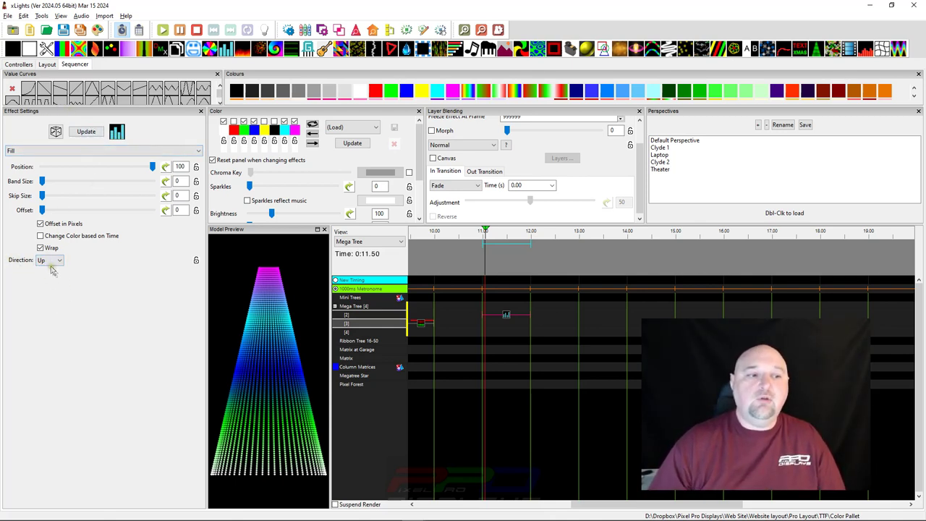
{"action": "left_click", "coordinate": [58, 264]}
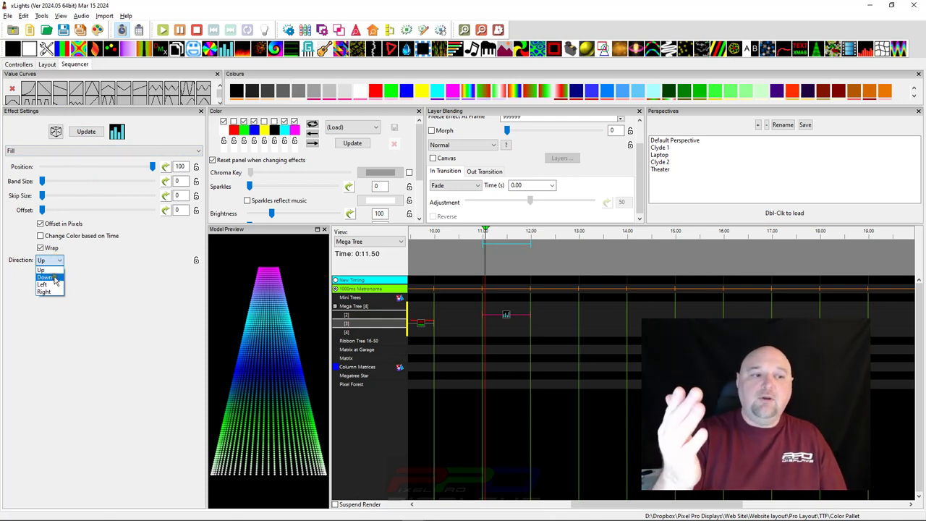
{"action": "left_click", "coordinate": [47, 278]}
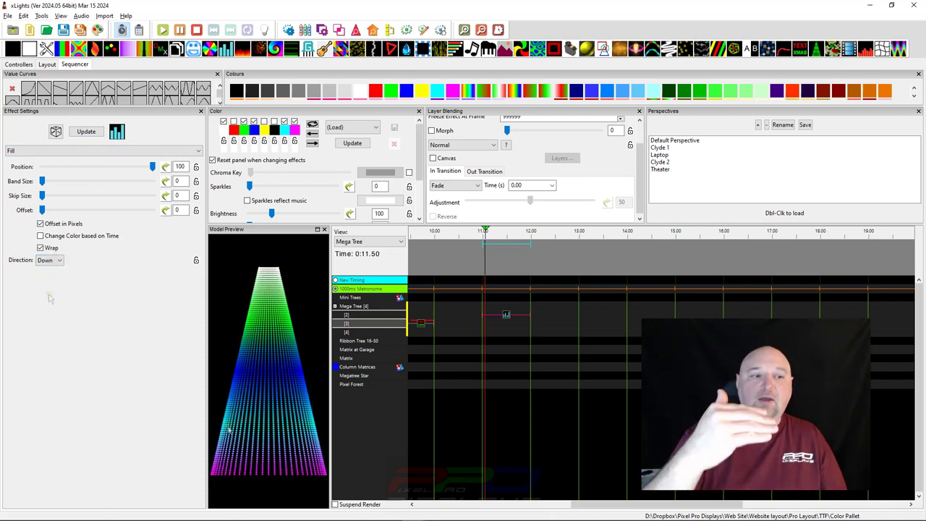
{"action": "left_click", "coordinate": [47, 263]}
{"action": "left_click", "coordinate": [44, 287]}
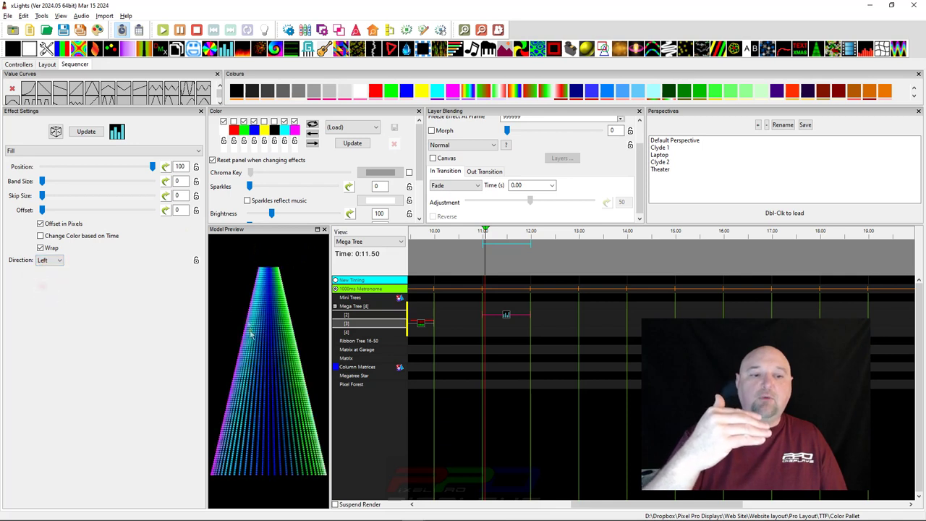
{"action": "left_click", "coordinate": [49, 260]}
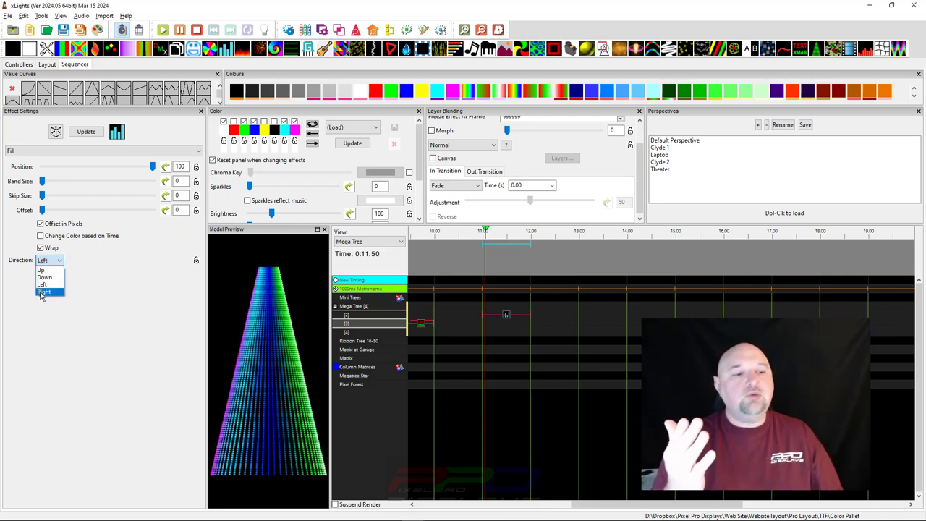
{"action": "left_click", "coordinate": [42, 270]}
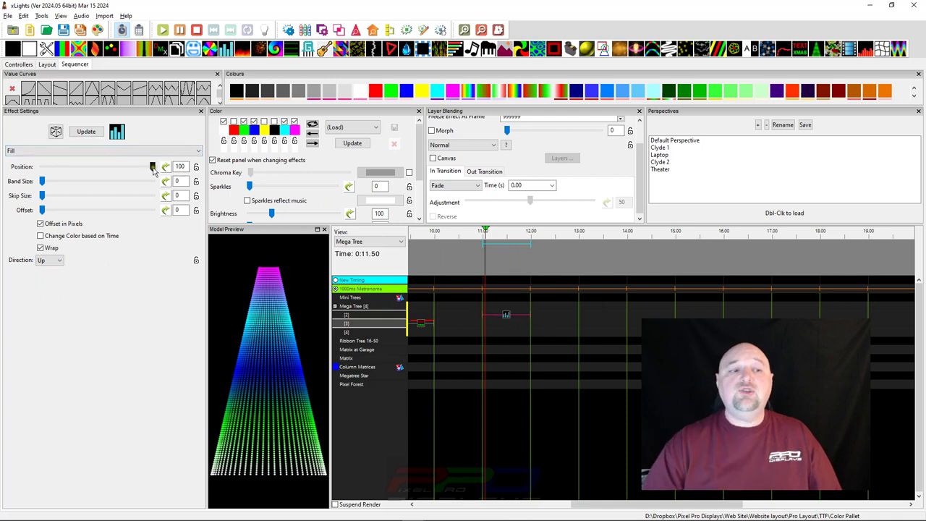
{"action": "mouse_move", "coordinate": [151, 170]}
{"action": "left_mouse_down"}
{"action": "mouse_move", "coordinate": [40, 162]}
{"action": "mouse_move", "coordinate": [157, 180]}
{"action": "mouse_move", "coordinate": [56, 169]}
{"action": "mouse_move", "coordinate": [62, 181]}
{"action": "mouse_move", "coordinate": [114, 169]}
{"action": "mouse_move", "coordinate": [154, 182]}
{"action": "left_mouse_up"}
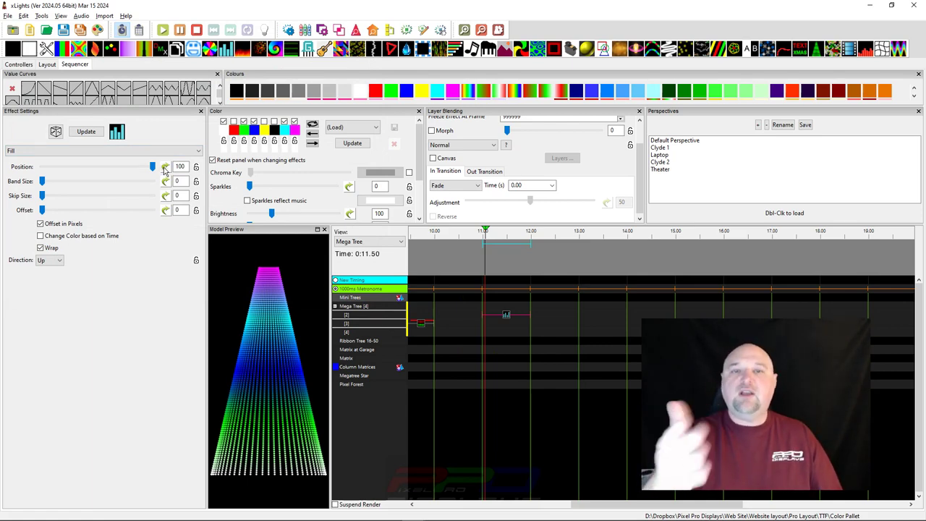
Step: Give the Fill's Position a Ramp value curve from Start 0 to End 100
{"action": "left_click", "coordinate": [165, 167]}
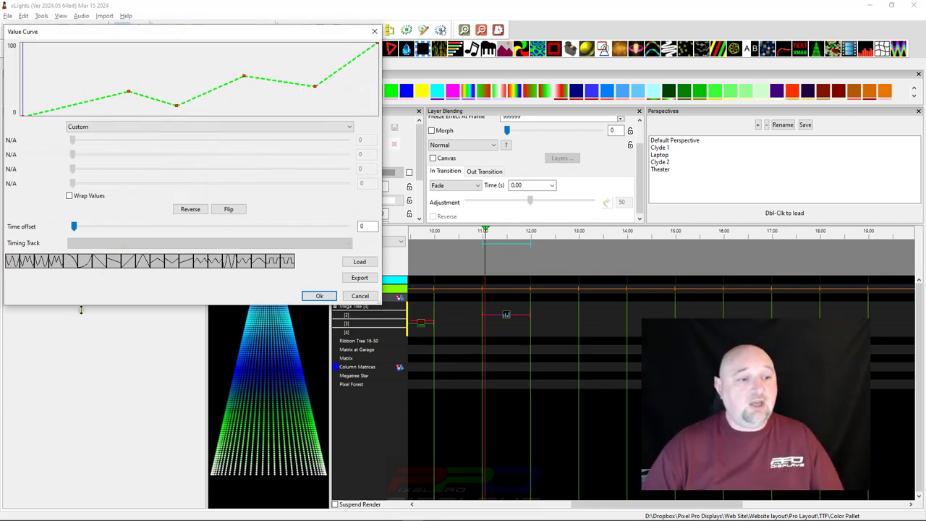
{"action": "left_click", "coordinate": [129, 260]}
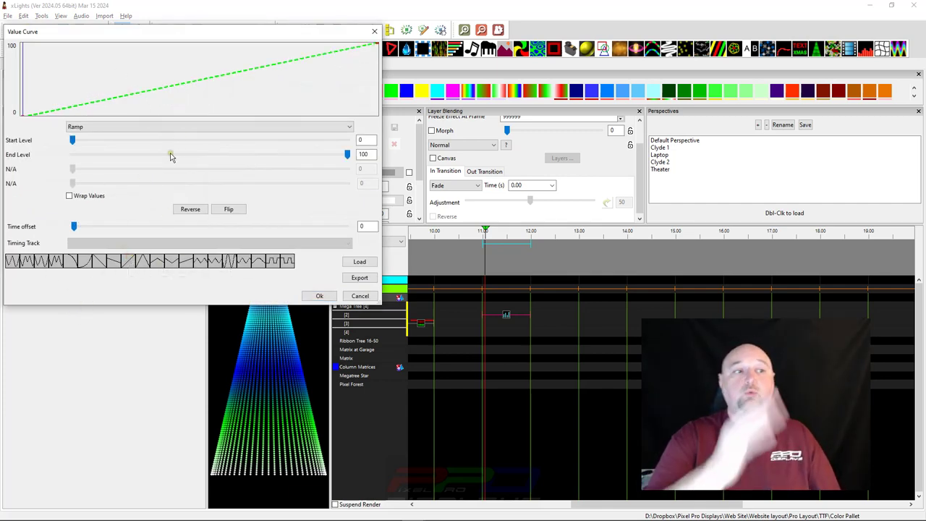
{"action": "left_click_drag", "start_coordinate": [38, 31], "coordinate": [324, 21]}
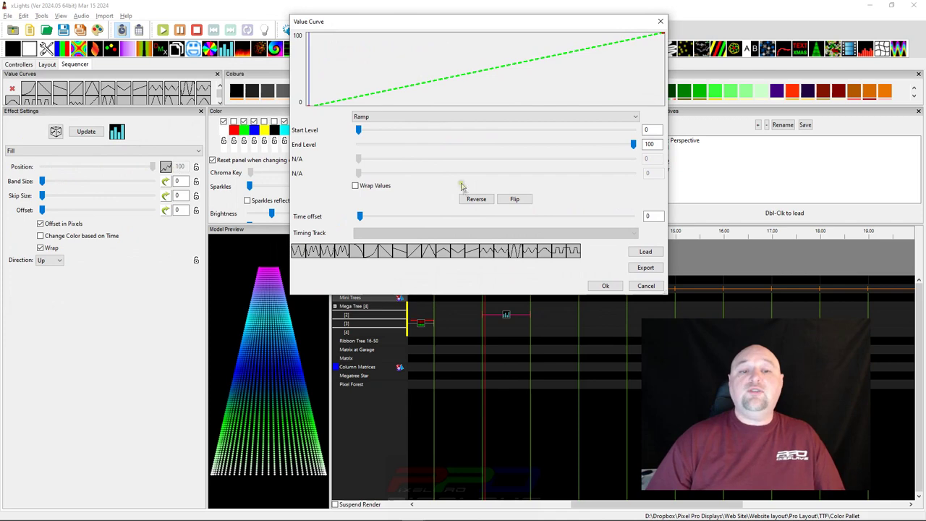
{"action": "left_click", "coordinate": [606, 286]}
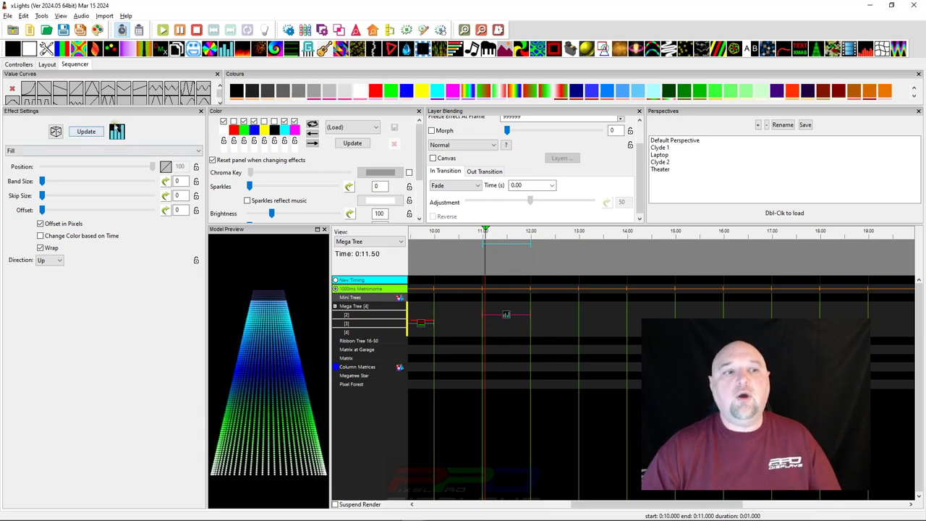
Step: Preview the 11–12 s section and add Fill effects on Mega Tree at 12–13 s and 14–16 s
{"action": "left_click_drag", "start_coordinate": [116, 131], "coordinate": [554, 317]}
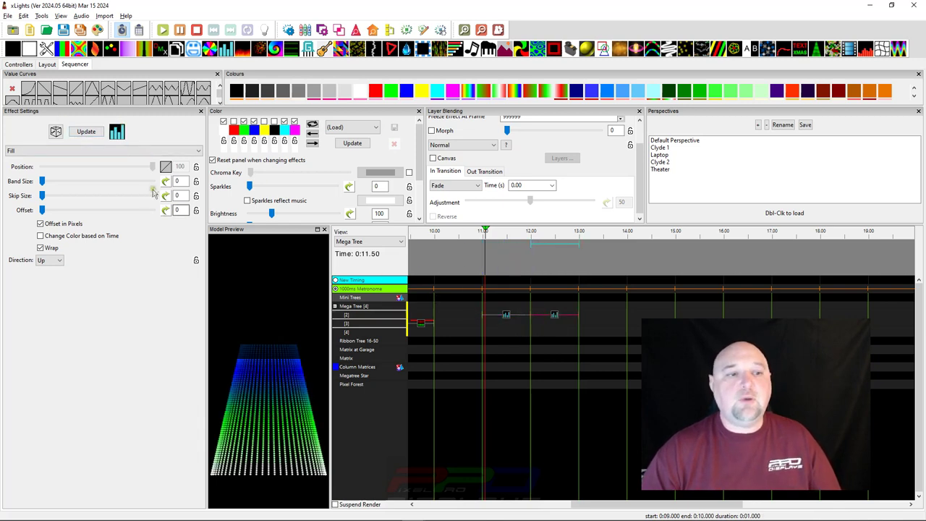
{"action": "left_click", "coordinate": [480, 267]}
{"action": "key", "text": "space"}
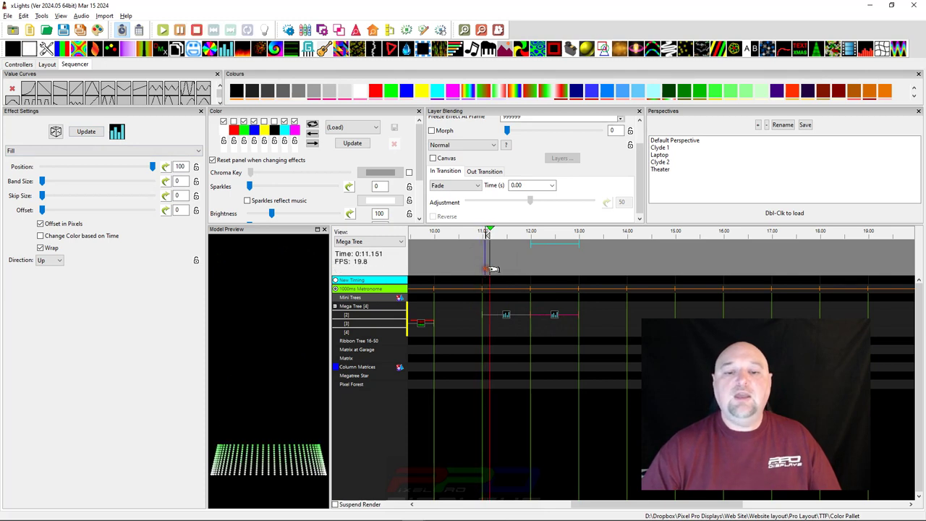
{"action": "left_click", "coordinate": [484, 290]}
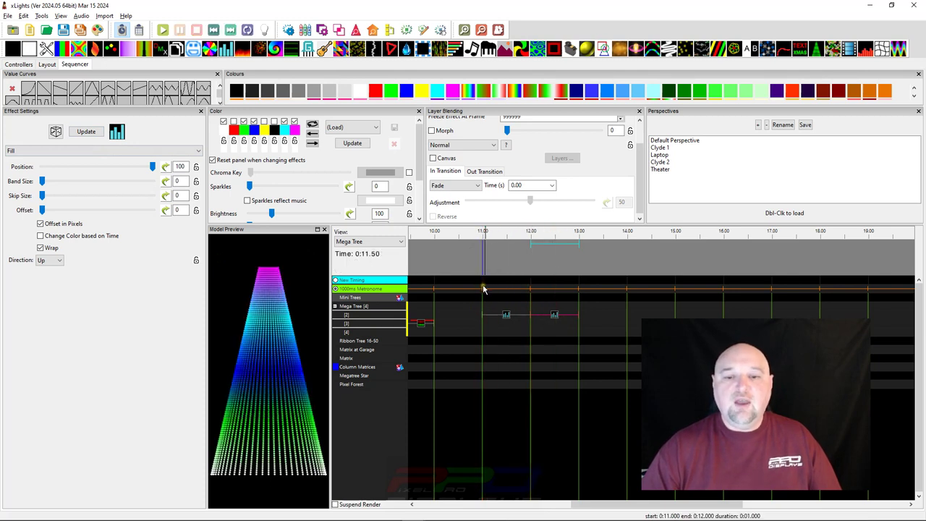
{"action": "left_click", "coordinate": [558, 316]}
{"action": "mouse_move", "coordinate": [117, 131]}
{"action": "left_mouse_down"}
{"action": "mouse_move", "coordinate": [506, 323]}
{"action": "mouse_move", "coordinate": [698, 316]}
{"action": "left_mouse_up"}
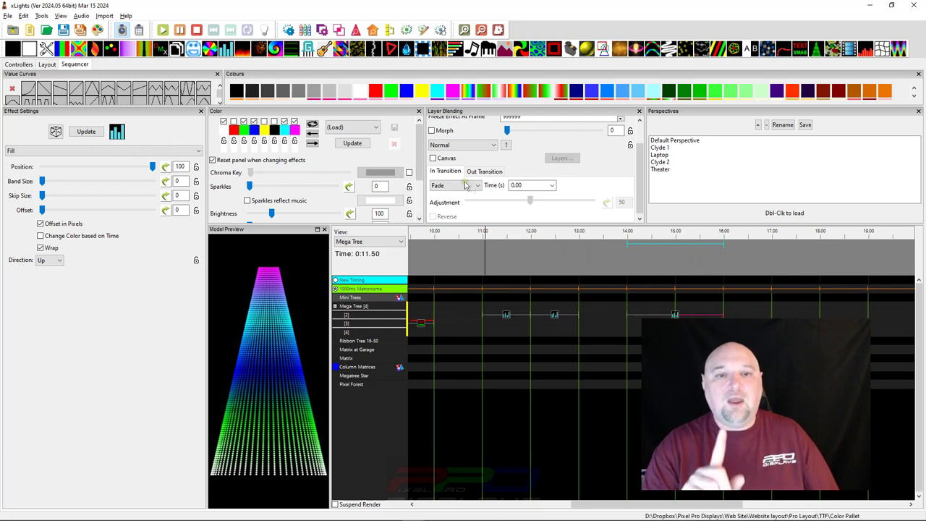
Step: Give the 14–16 s Fill a 1-second reversed Wipe in-transition
{"action": "left_click", "coordinate": [522, 185]}
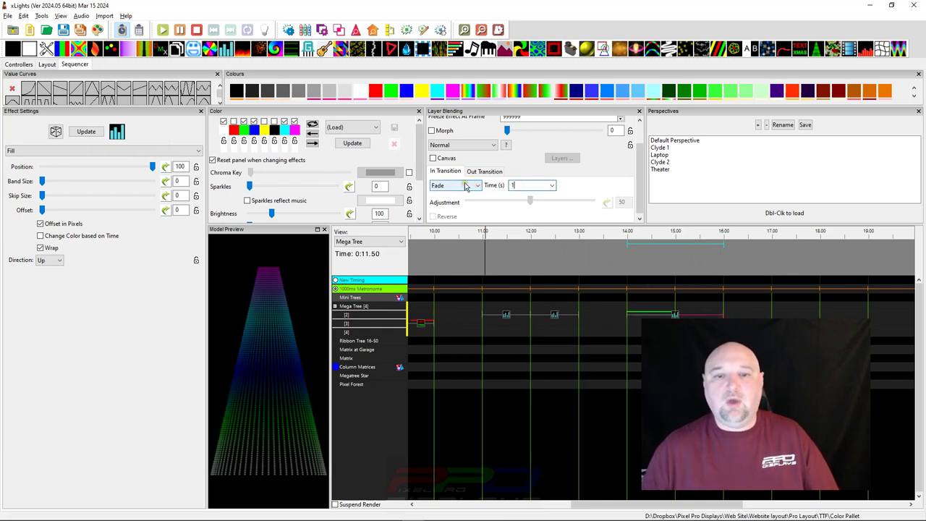
{"action": "type", "text": "1"}
{"action": "left_click", "coordinate": [461, 186]}
{"action": "left_click", "coordinate": [452, 203]}
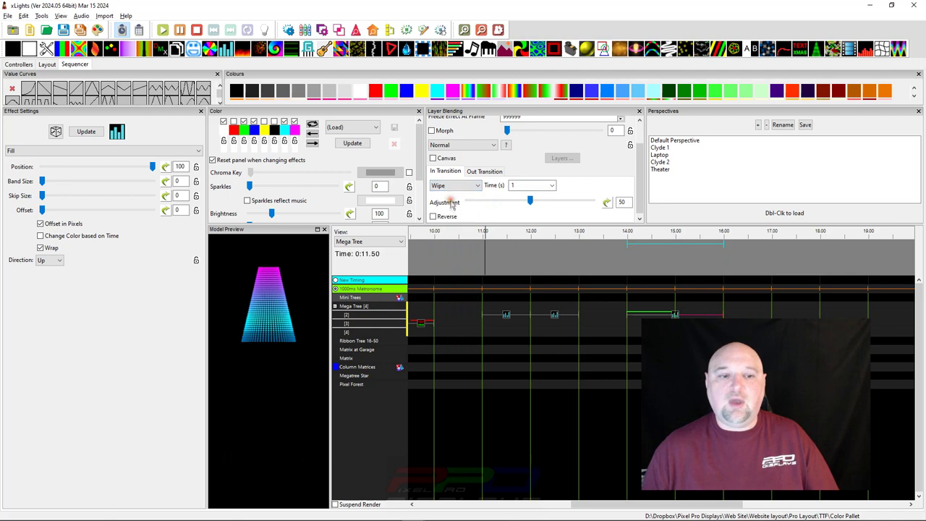
{"action": "left_click", "coordinate": [434, 217]}
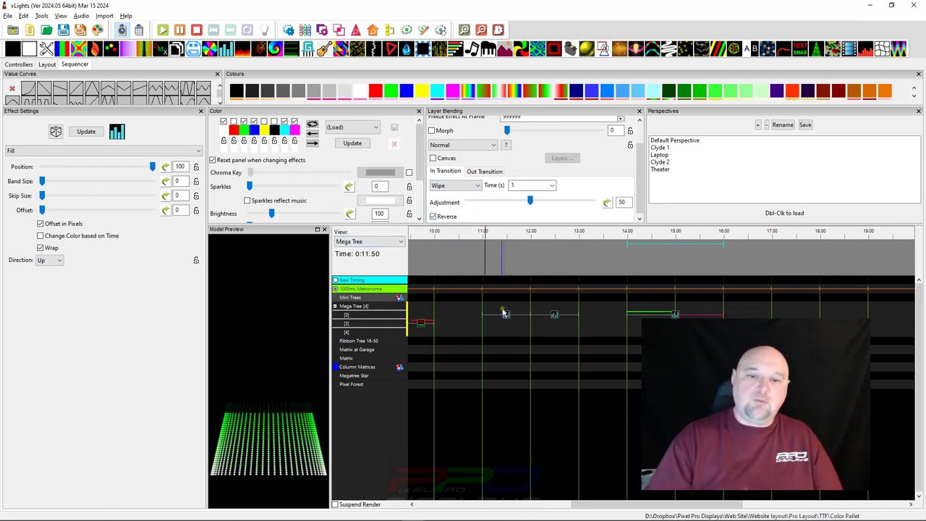
{"action": "left_click", "coordinate": [506, 315]}
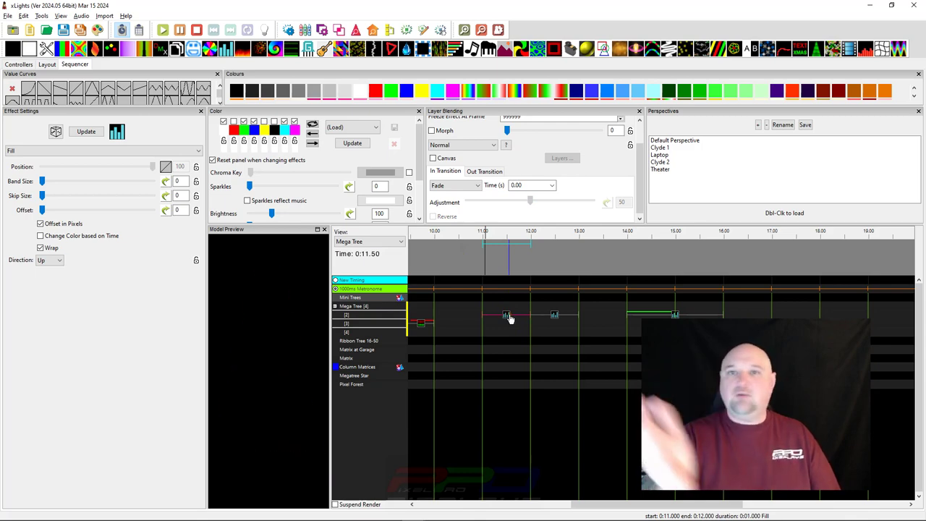
Step: Select the 11–12 s Fill and switch its Position value curve to Custom
{"action": "left_click", "coordinate": [679, 315]}
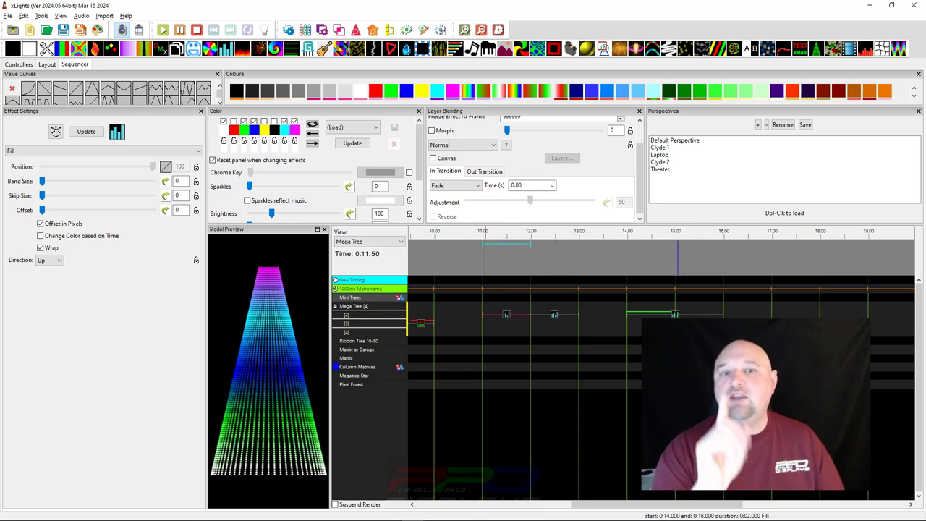
{"action": "left_click", "coordinate": [494, 319]}
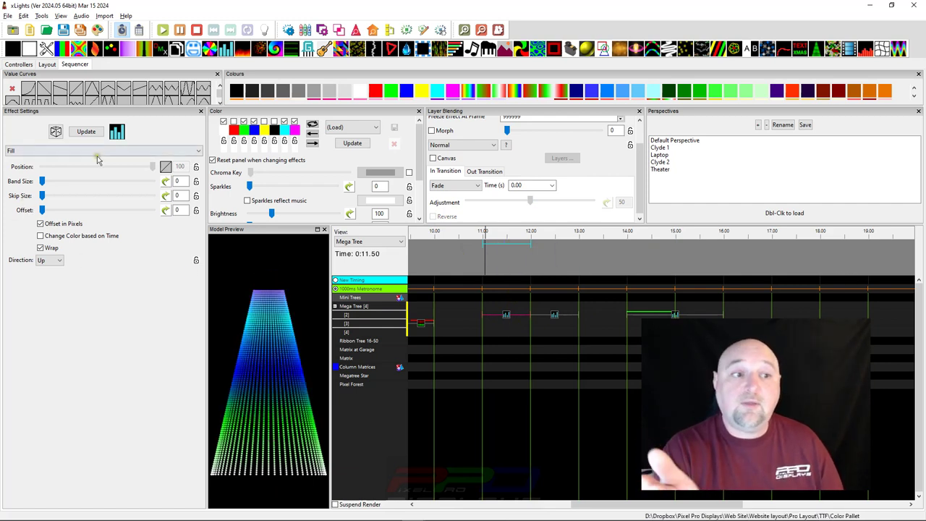
{"action": "left_click", "coordinate": [165, 167]}
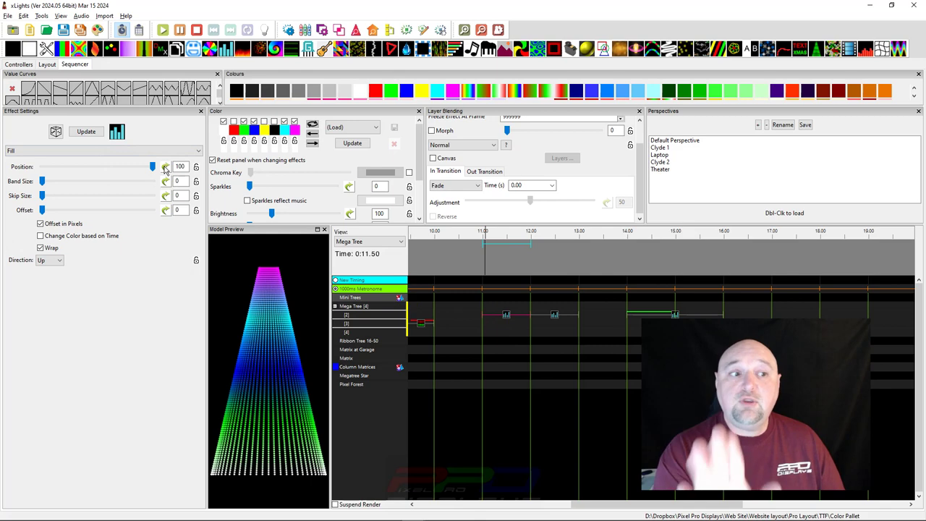
{"action": "left_click", "coordinate": [165, 167]}
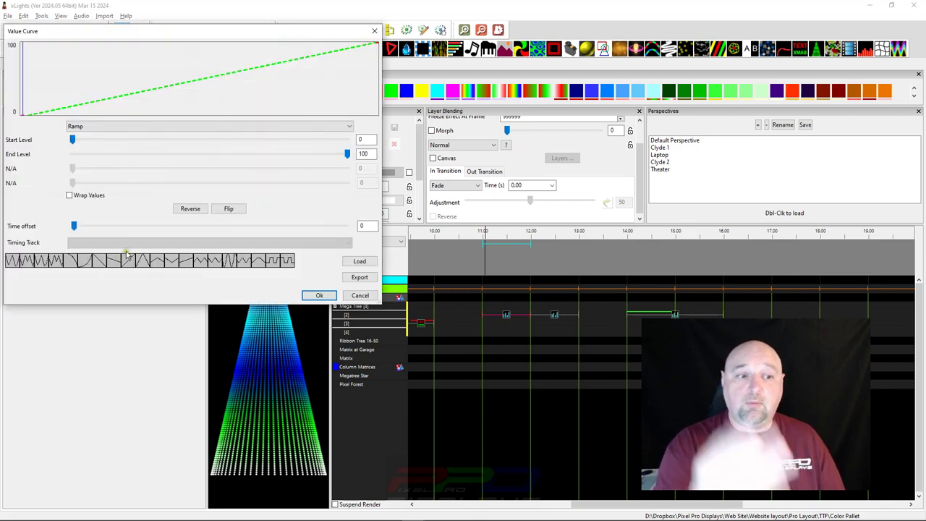
{"action": "left_click", "coordinate": [120, 127]}
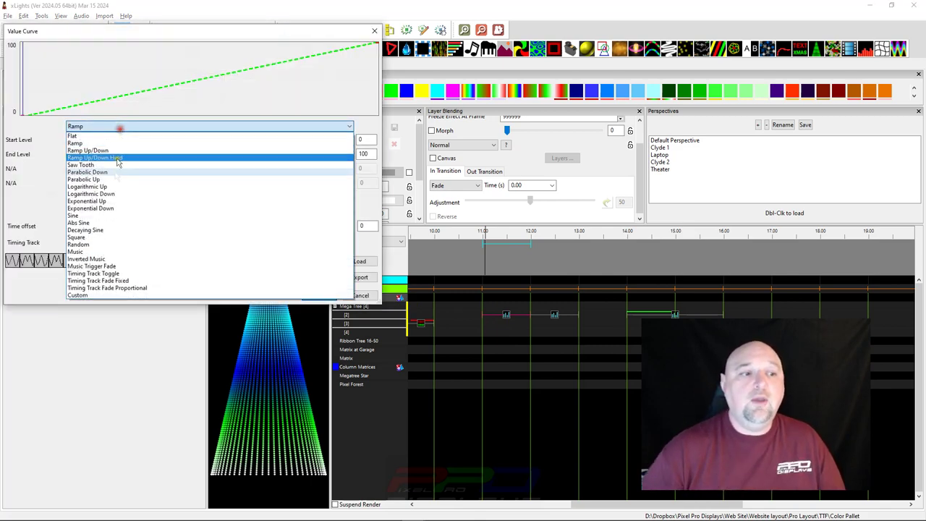
{"action": "left_click", "coordinate": [97, 293]}
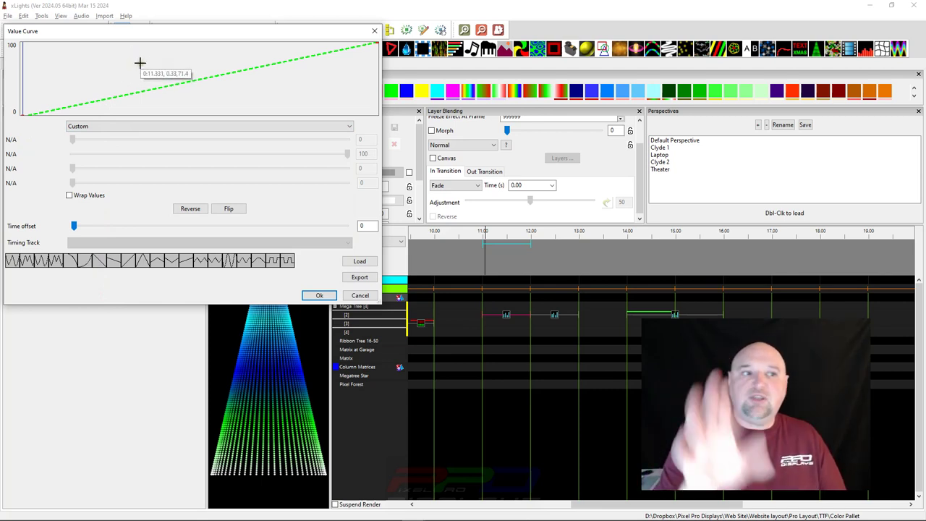
Step: Shape the custom Position curve into an up-and-down zigzag with four points and confirm
{"action": "left_click", "coordinate": [109, 79]}
{"action": "left_click", "coordinate": [162, 112]}
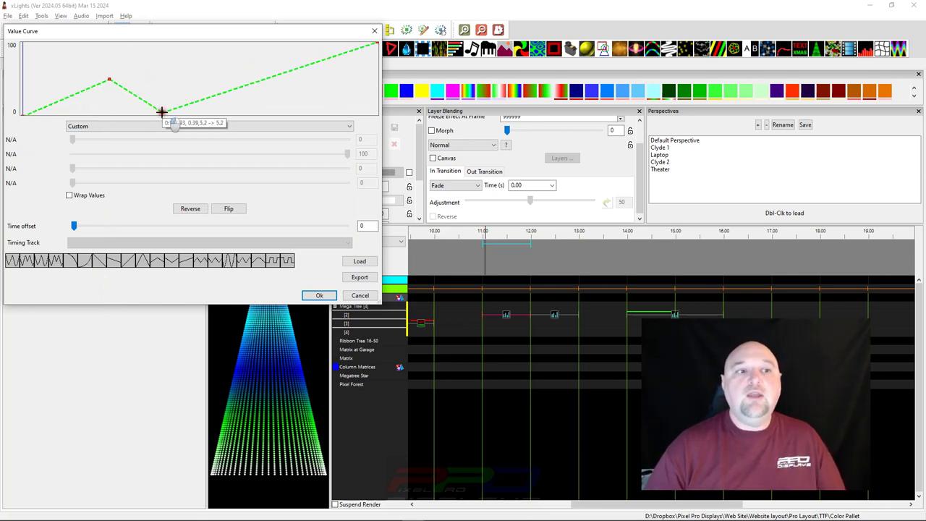
{"action": "left_click", "coordinate": [222, 60]}
{"action": "left_click", "coordinate": [309, 94]}
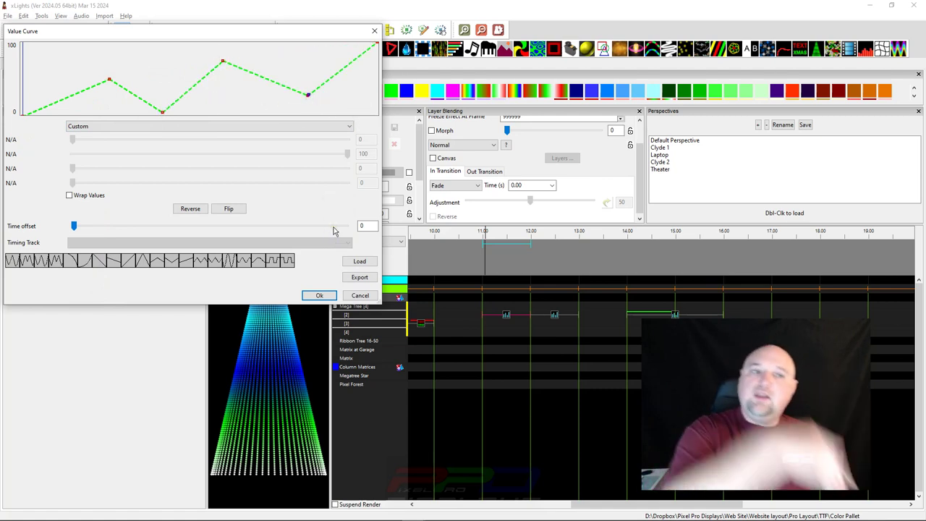
{"action": "left_click", "coordinate": [318, 296]}
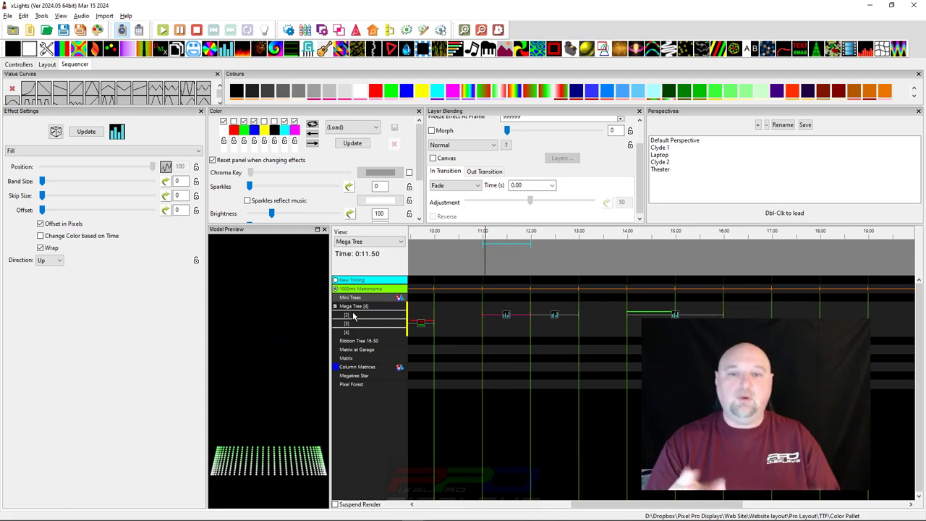
Step: Select the 14–16 s Fill effect on Mega Tree to show its Wipe settings
{"action": "left_click", "coordinate": [675, 315]}
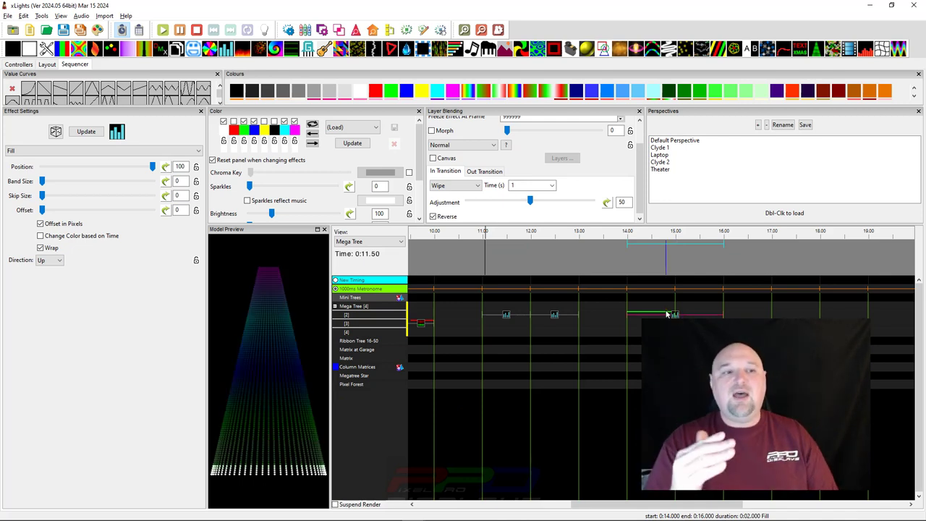
Step: Give the Wipe adjustment a Custom value curve with four zigzag points
{"action": "left_click", "coordinate": [606, 205]}
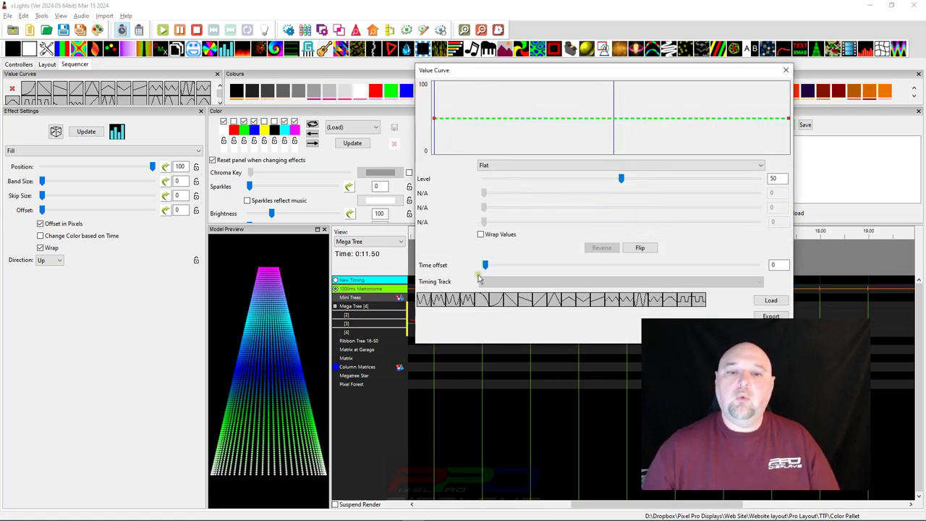
{"action": "left_click", "coordinate": [555, 166]}
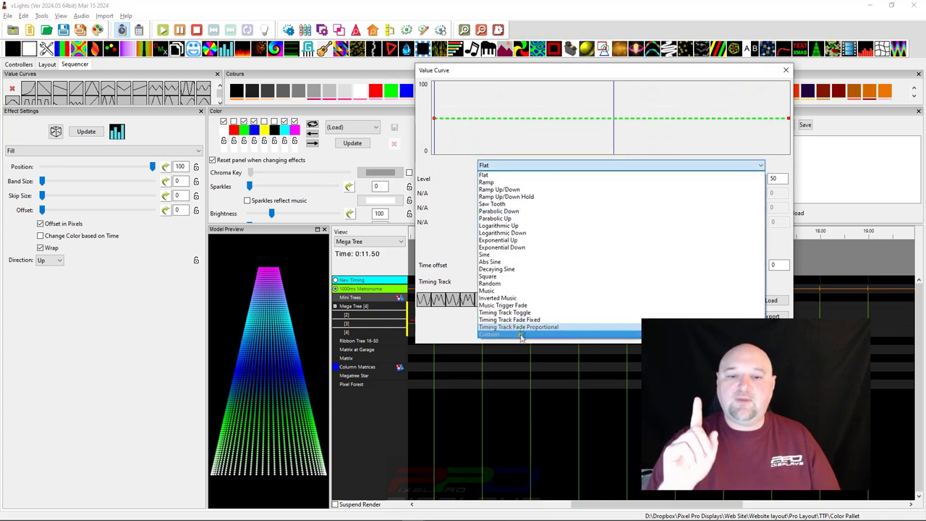
{"action": "left_click", "coordinate": [500, 334]}
{"action": "left_click_drag", "start_coordinate": [448, 152], "coordinate": [503, 141]}
{"action": "left_click", "coordinate": [560, 109]}
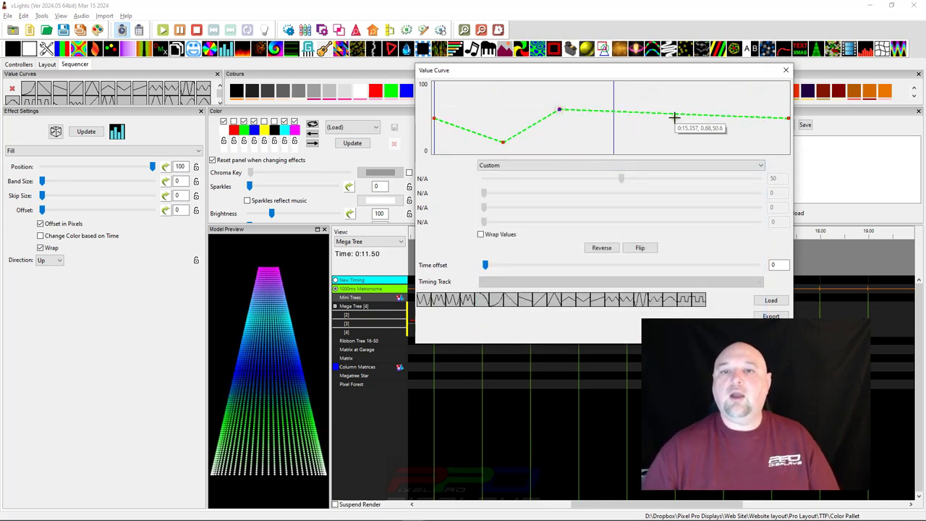
{"action": "left_click", "coordinate": [672, 138]}
{"action": "left_click", "coordinate": [732, 106]}
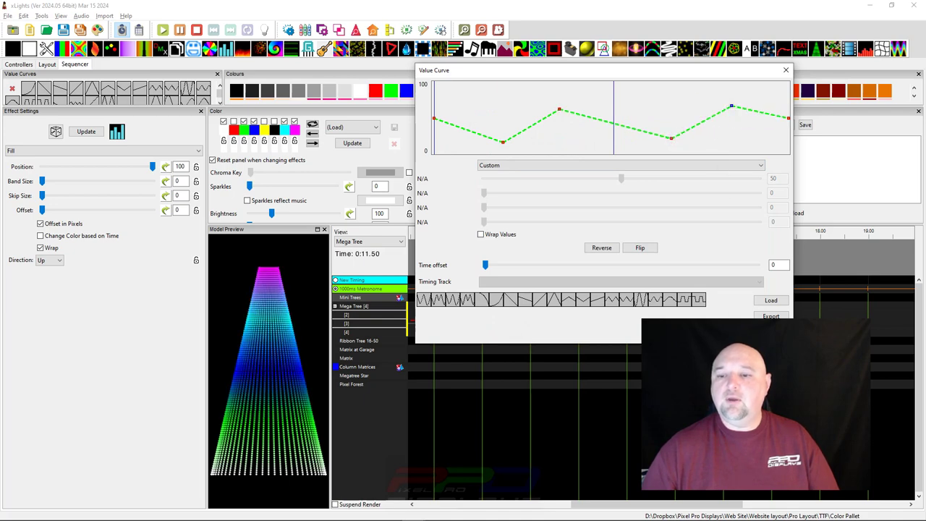
{"action": "key", "text": "Return"}
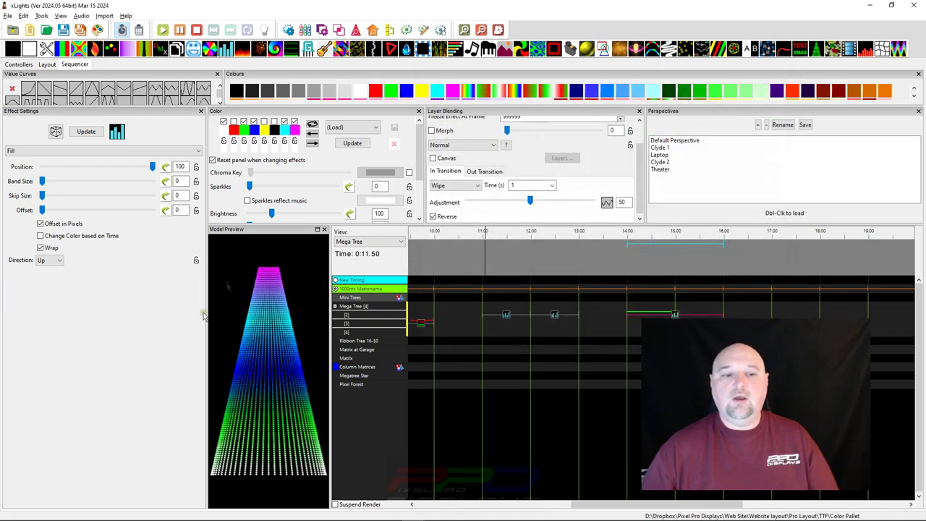